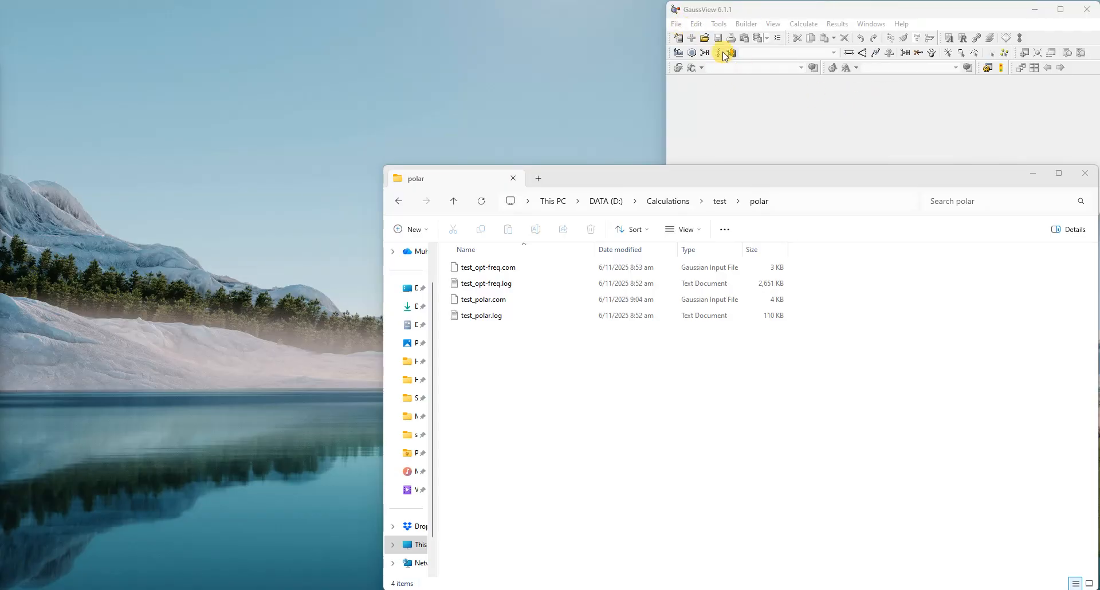
- Place the clipboard molecule in a new molecule group and open its Gaussian calculation setup
click(682, 39)
click(499, 187)
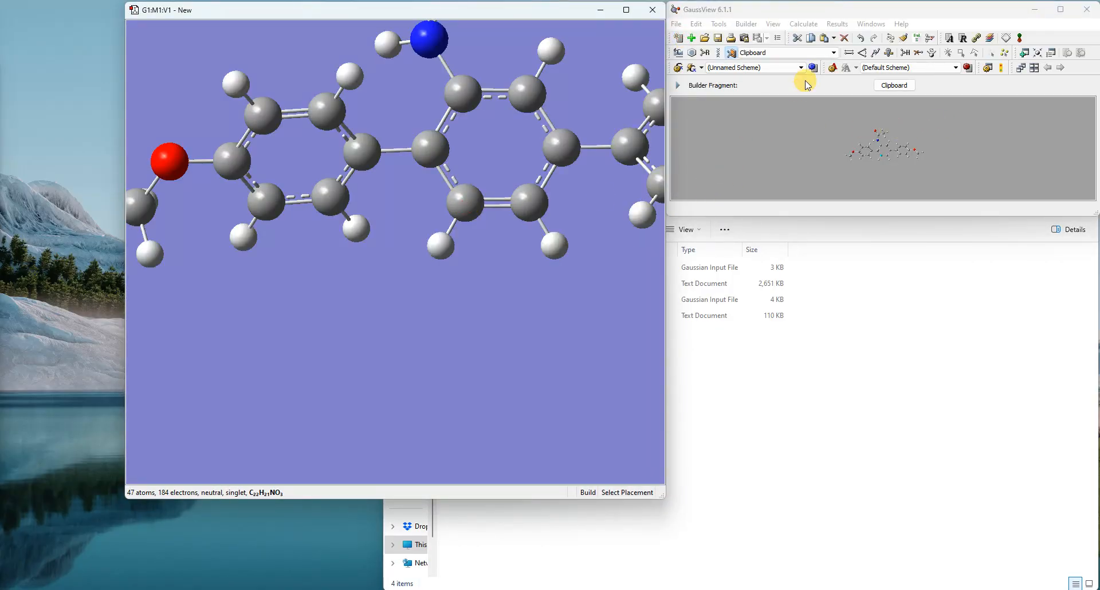
click(803, 24)
click(808, 37)
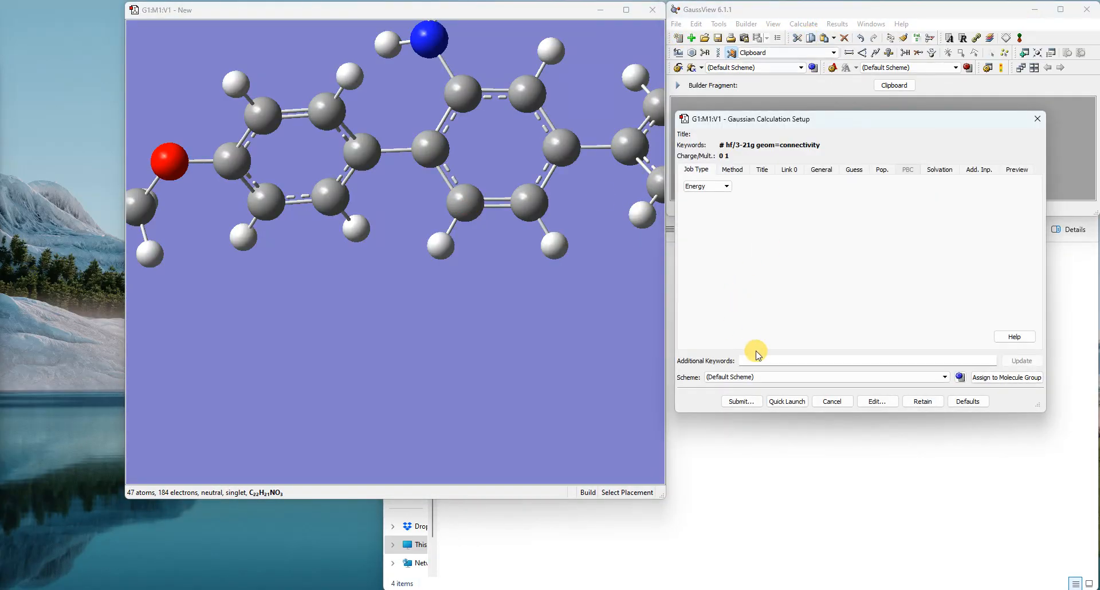
- Try a Frequency job with the 6-311G basis set for the molecule, and close the molecule window
click(723, 187)
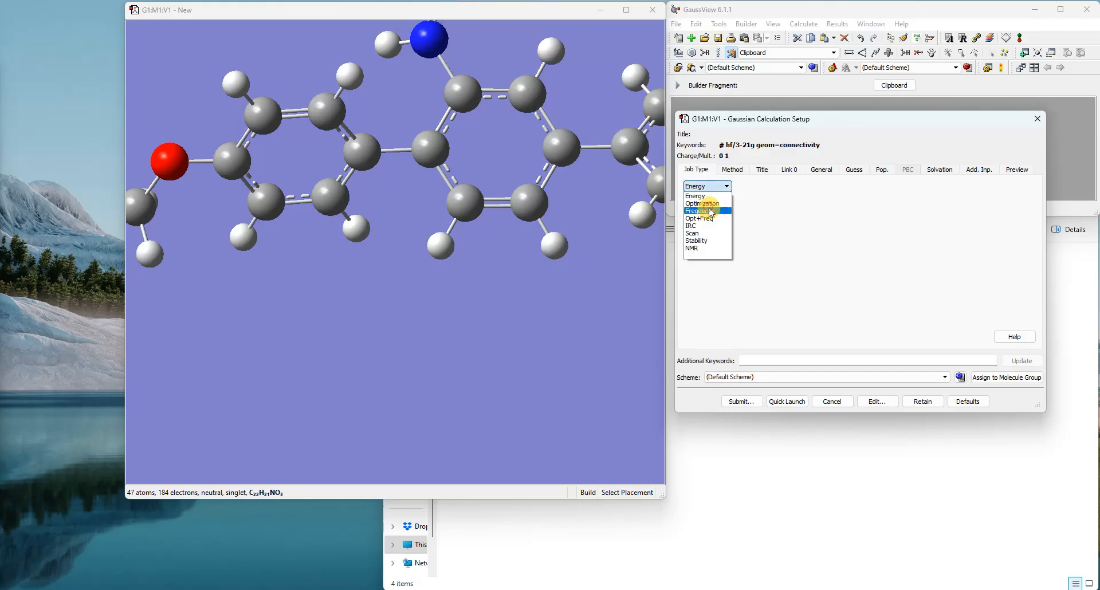
click(711, 212)
click(731, 169)
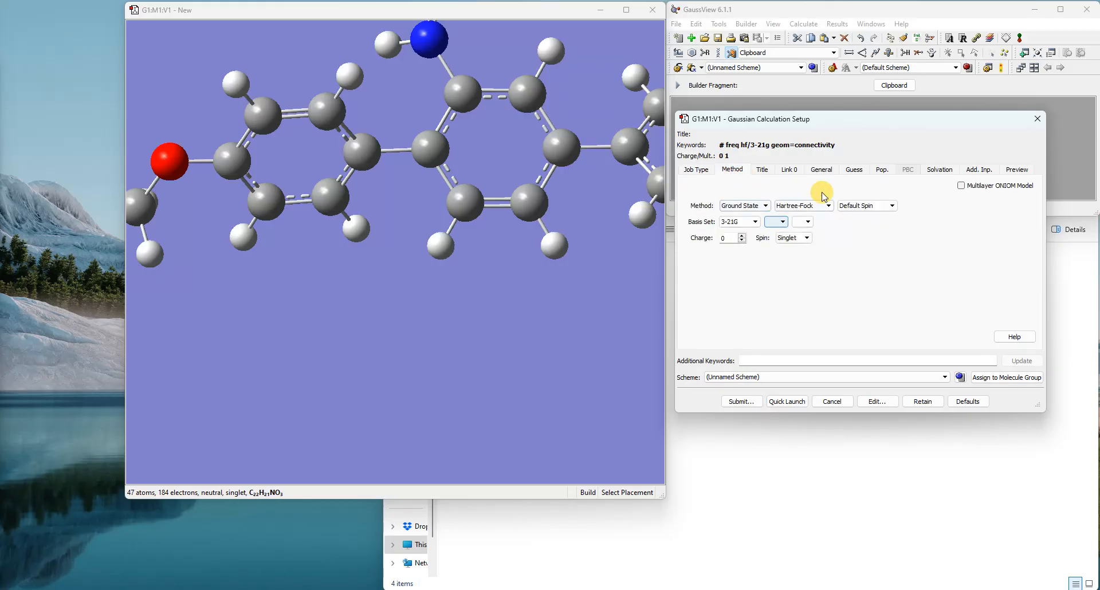
click(734, 221)
click(738, 253)
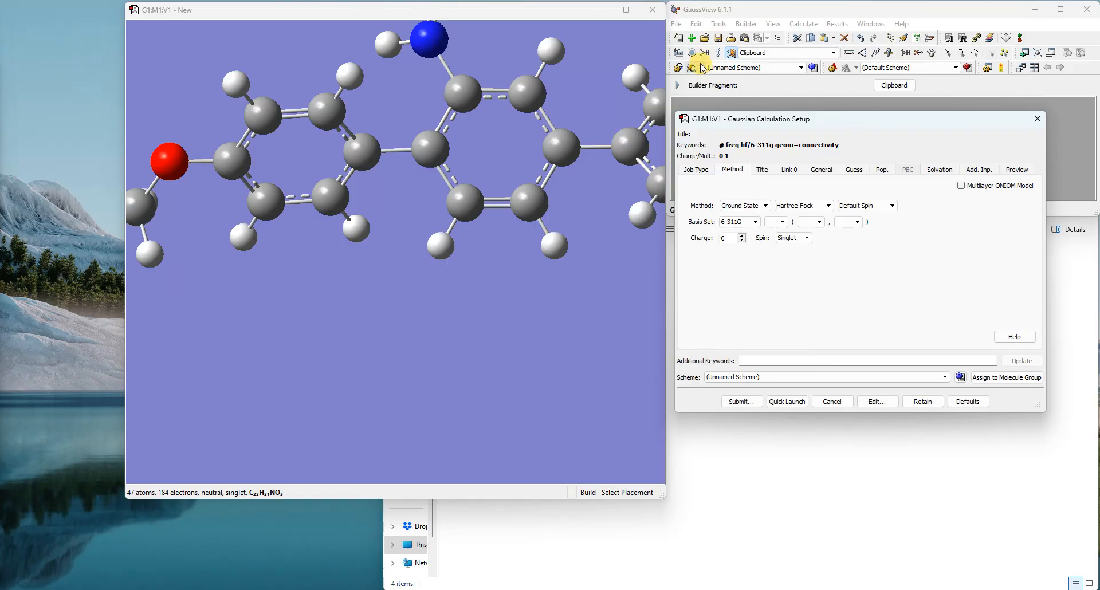
click(652, 10)
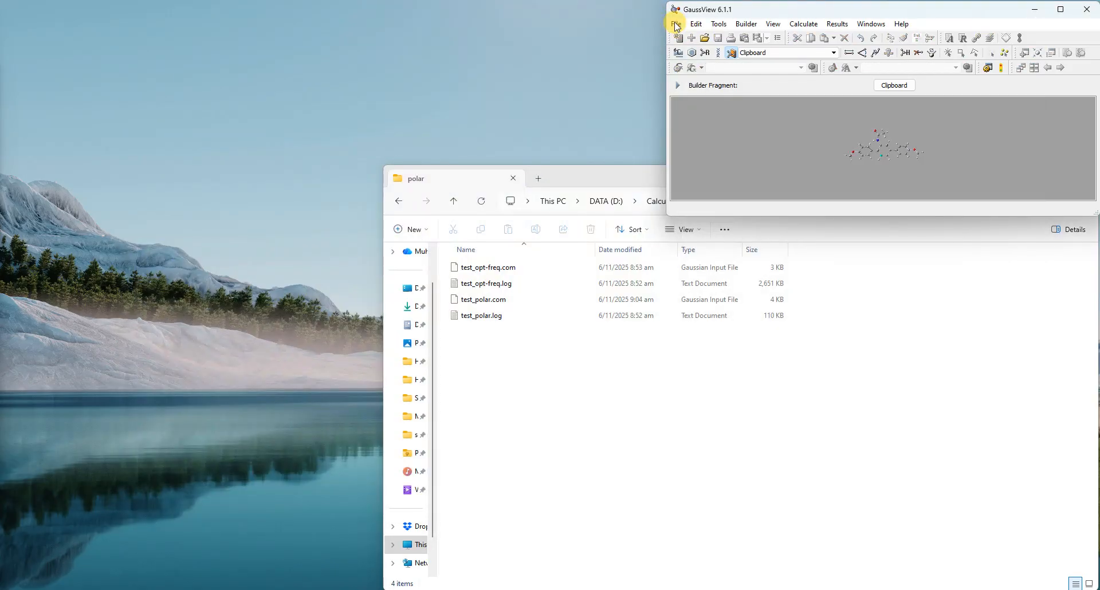
- Open the preferences and look through the pages from Ampac Setup to Colors, including the surface colors
click(676, 24)
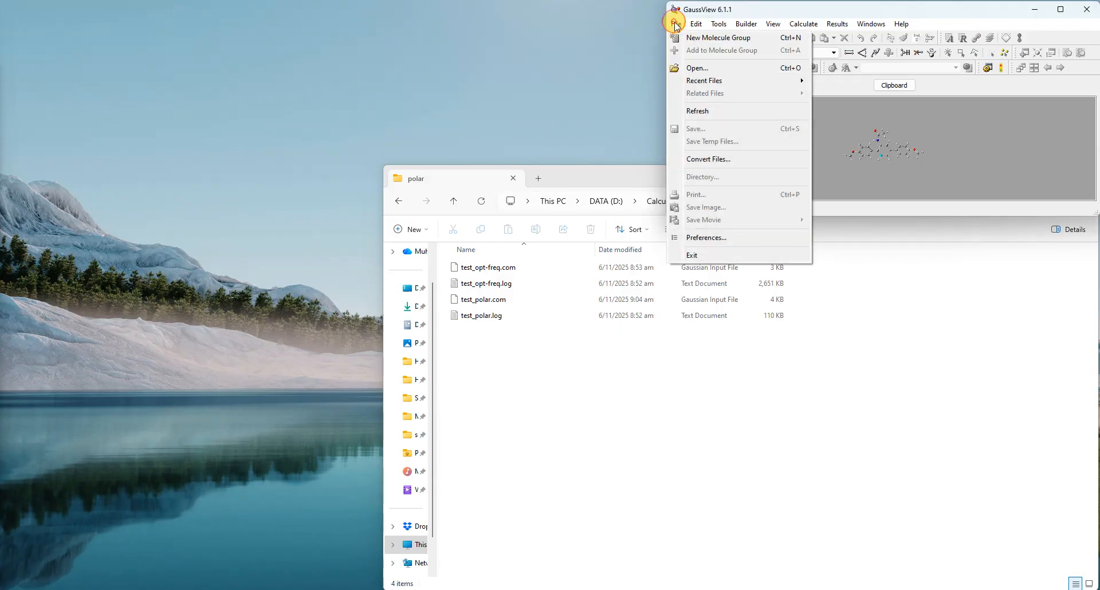
click(760, 238)
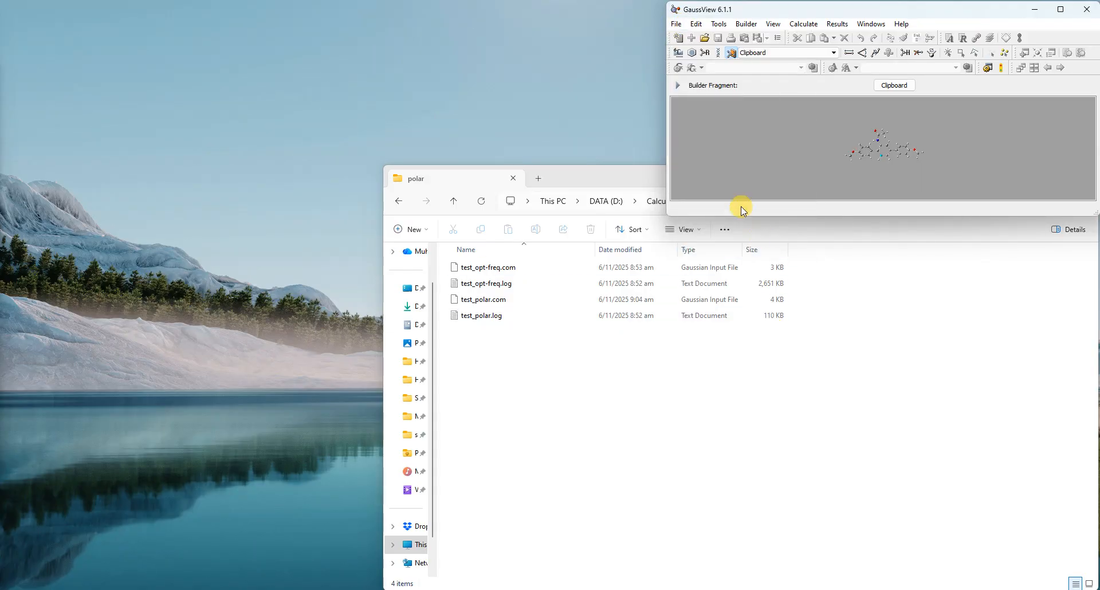
drag(832, 13, 412, 24)
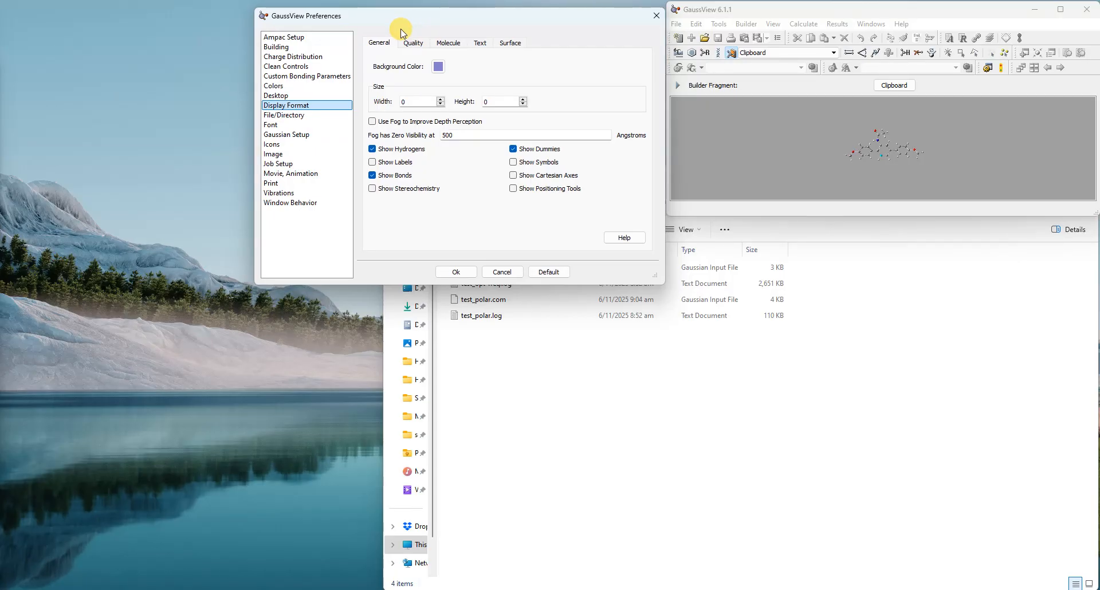
click(295, 37)
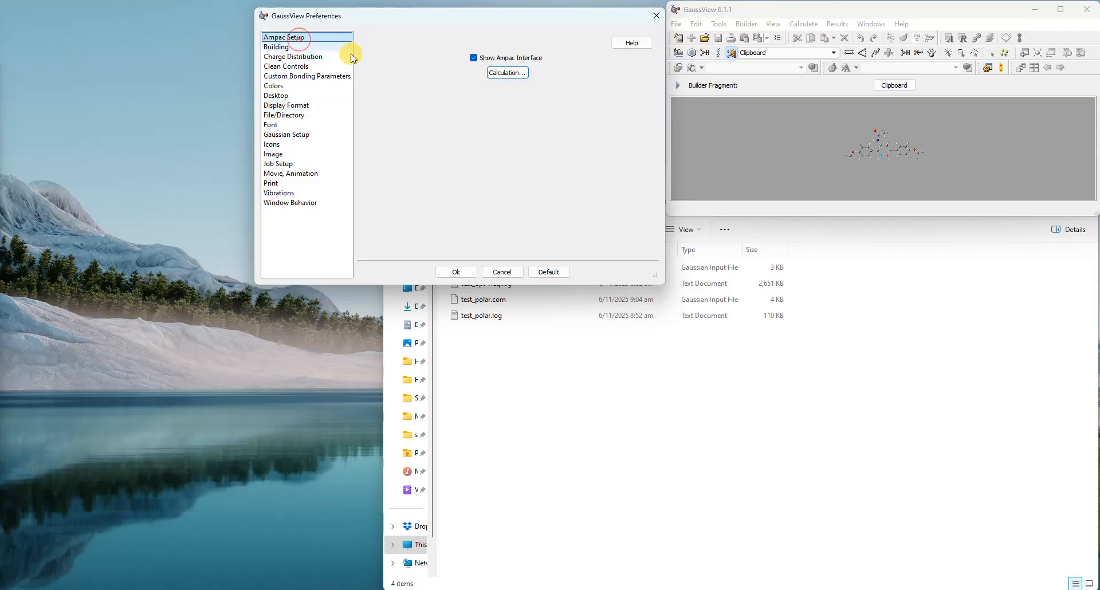
click(302, 48)
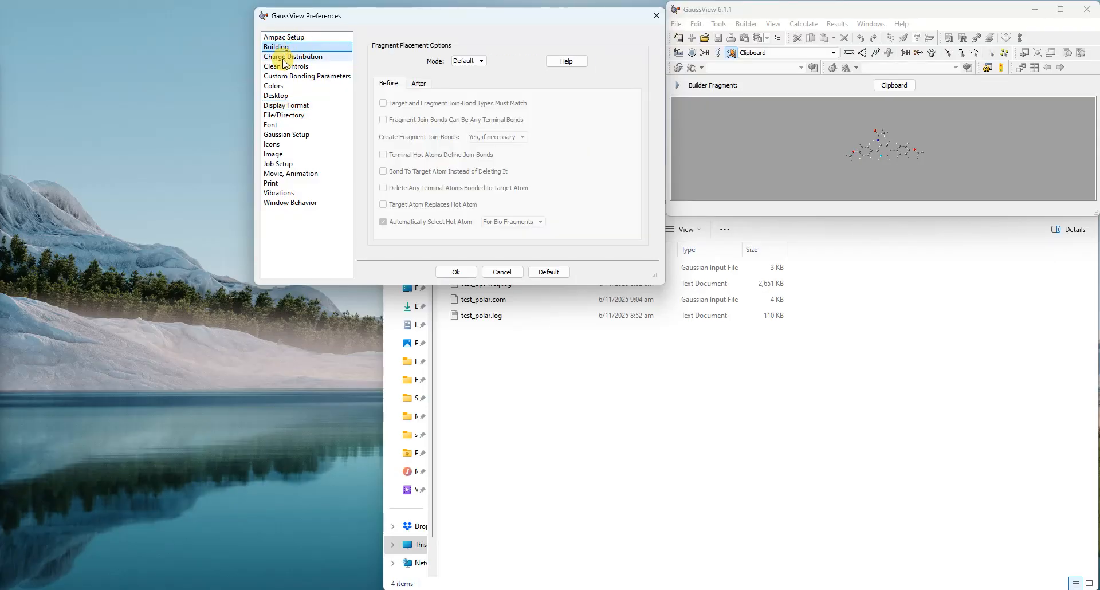
click(284, 57)
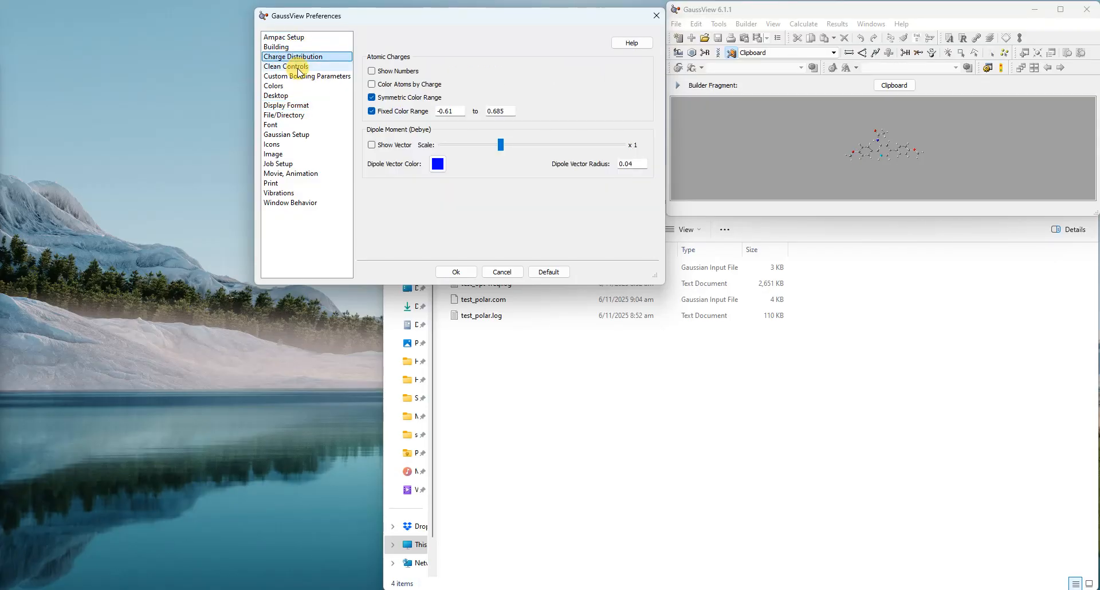
click(299, 66)
click(304, 77)
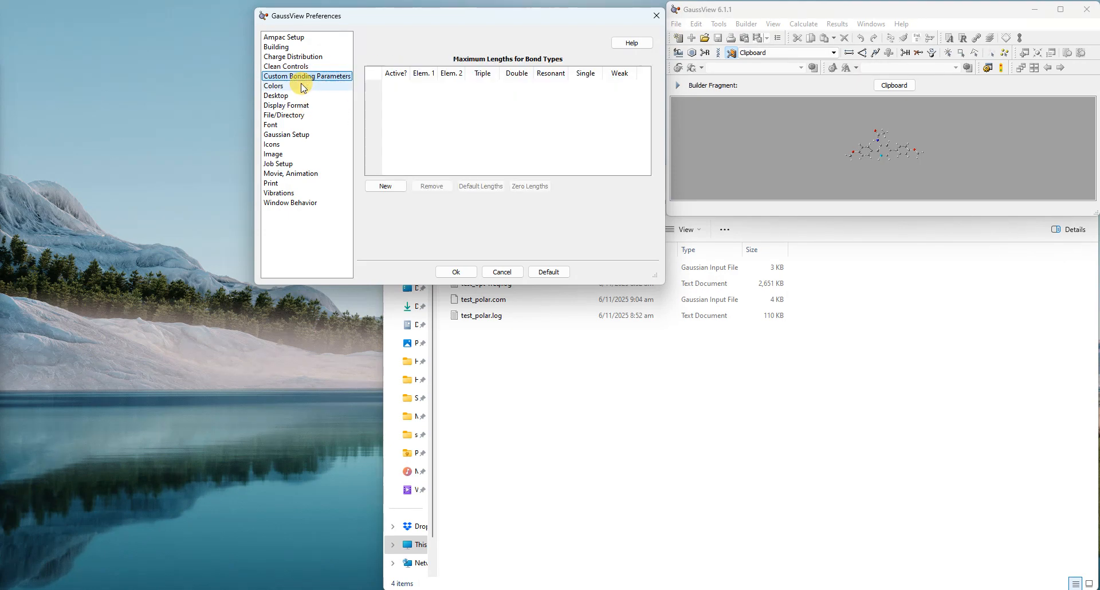
click(302, 86)
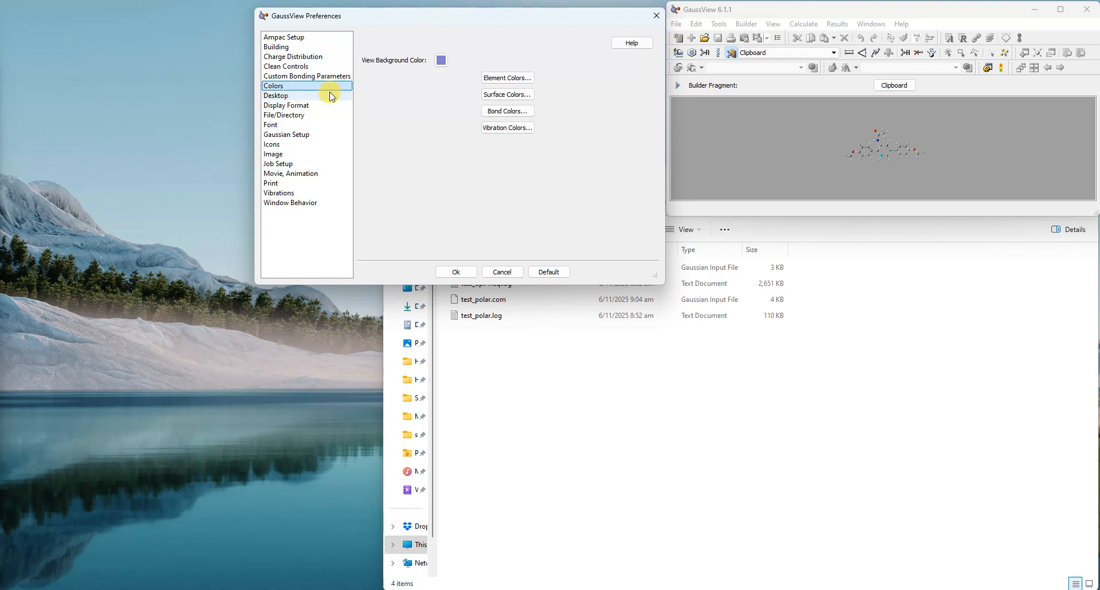
click(508, 95)
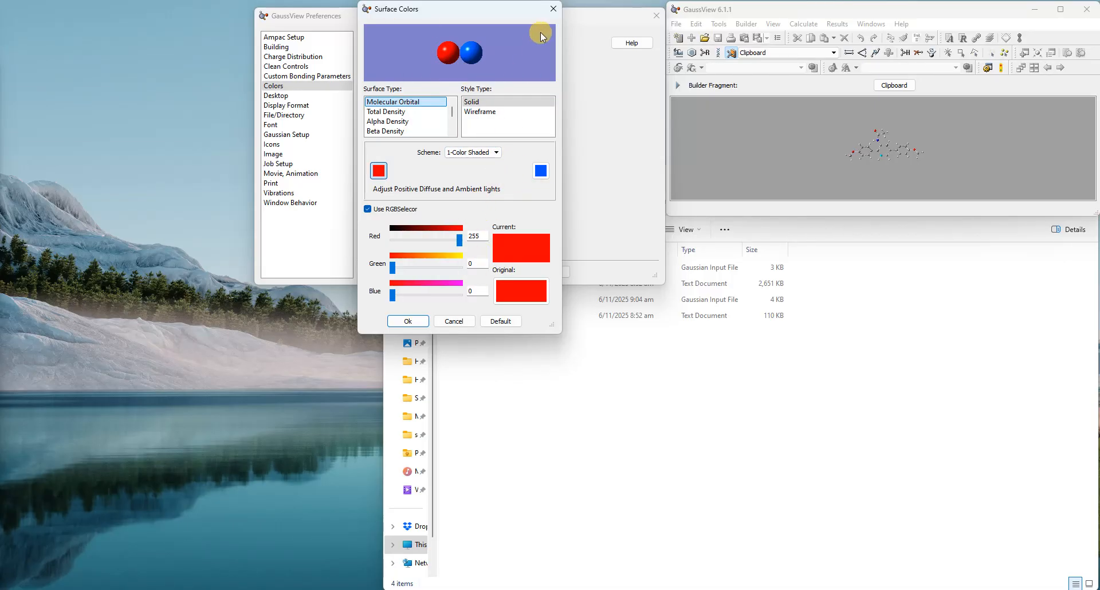
click(554, 9)
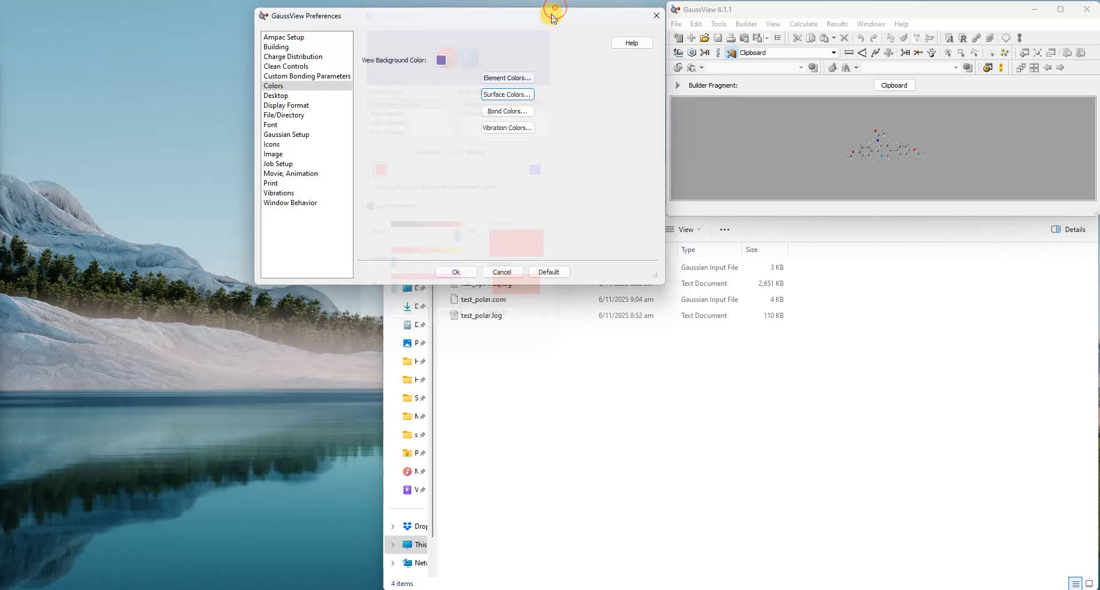
- Look at the surface display format options and the File/Directory preferences
click(296, 106)
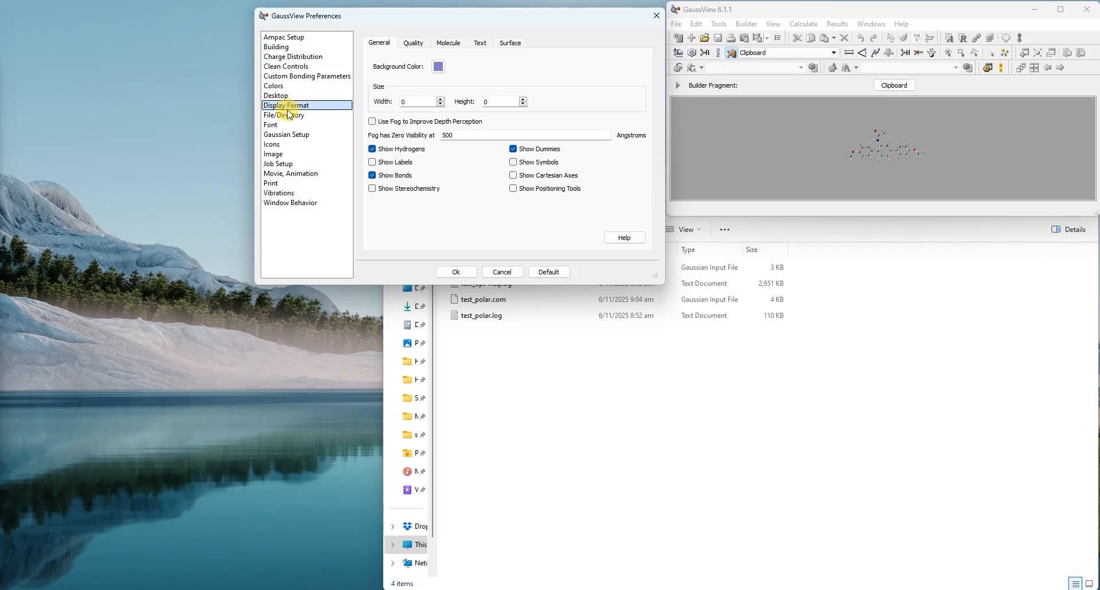
click(511, 45)
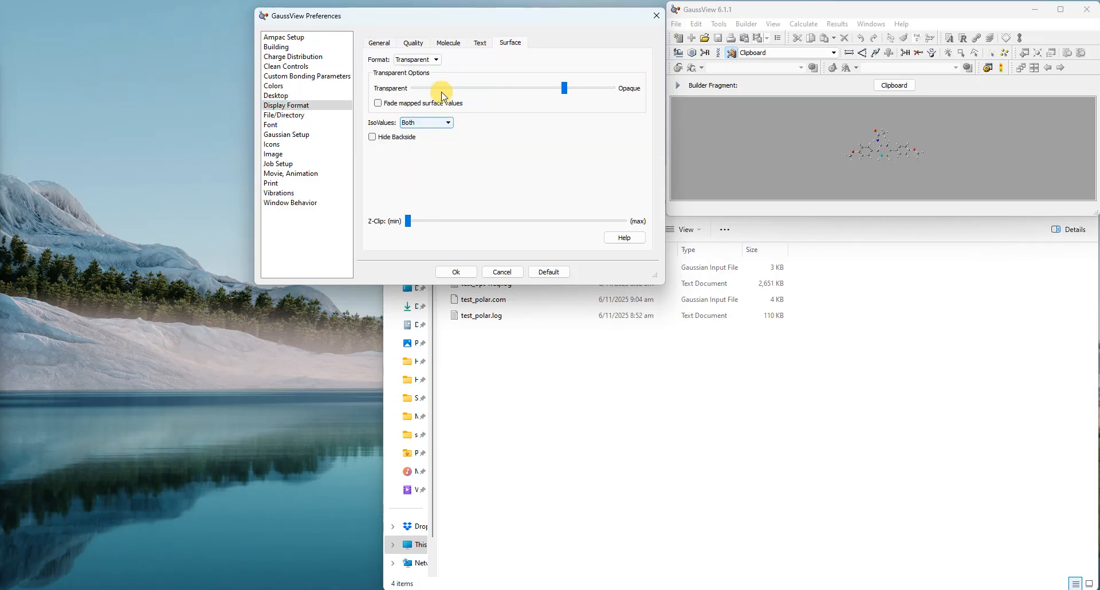
click(567, 97)
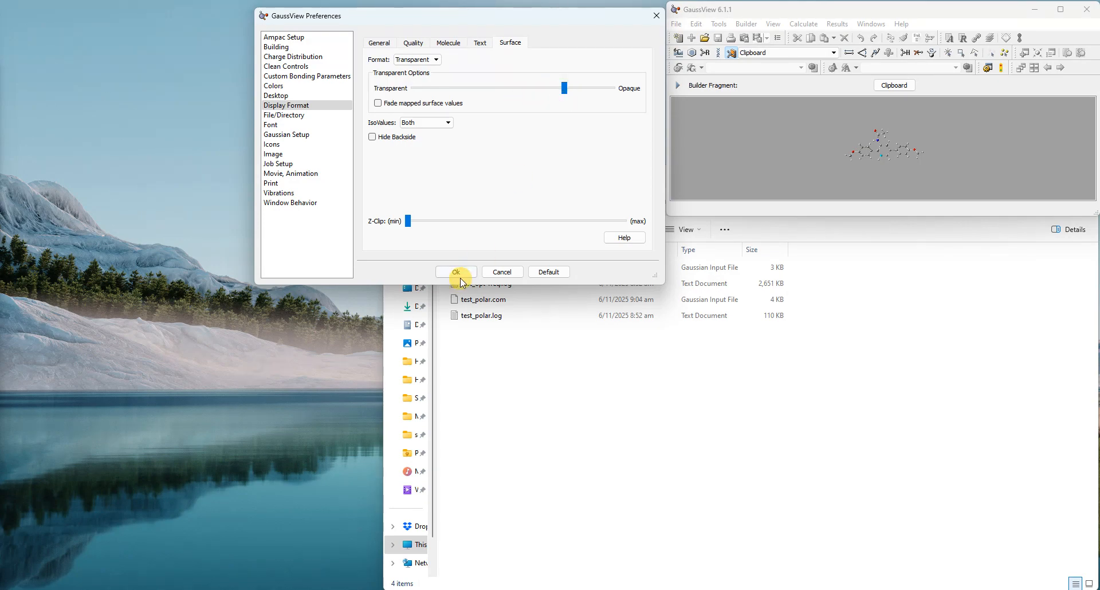
click(300, 117)
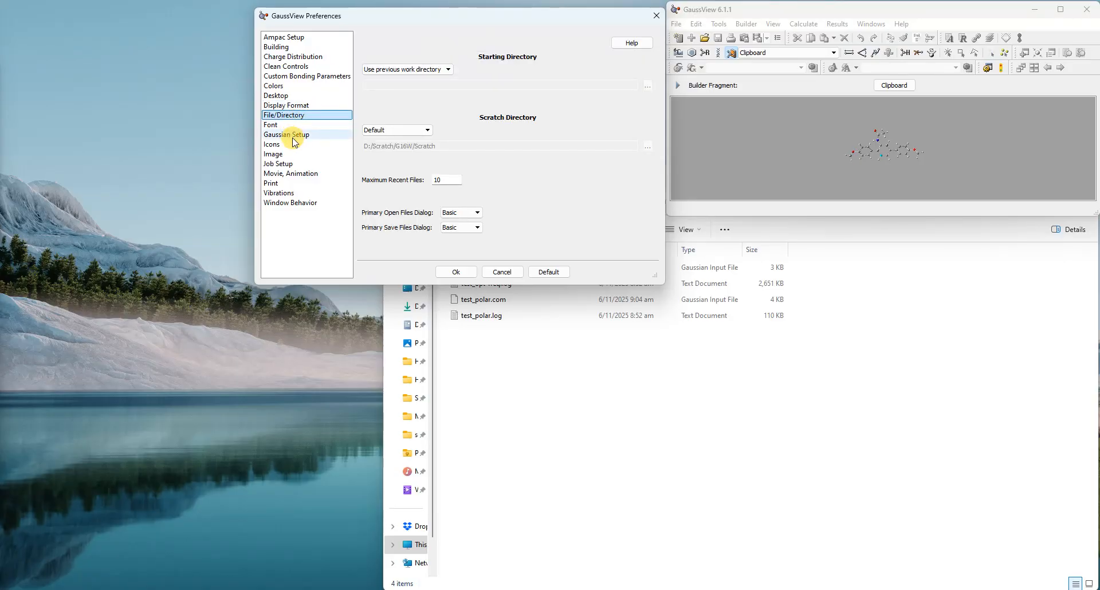
- Open the default Gaussian calculation setup from the preferences and check its scheme list
click(292, 135)
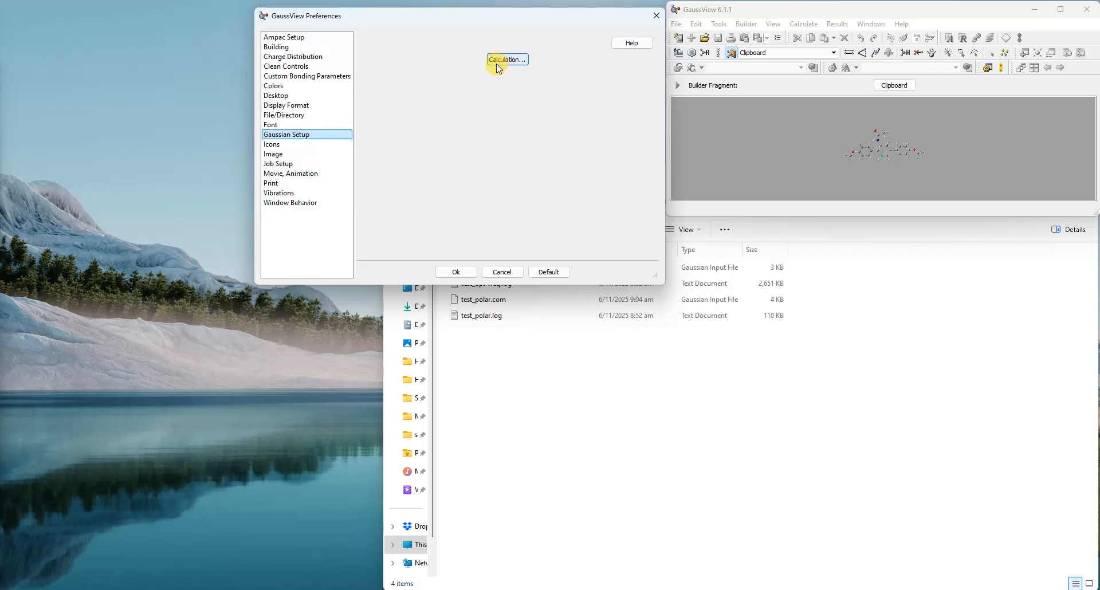
click(512, 62)
drag(266, 20, 557, 58)
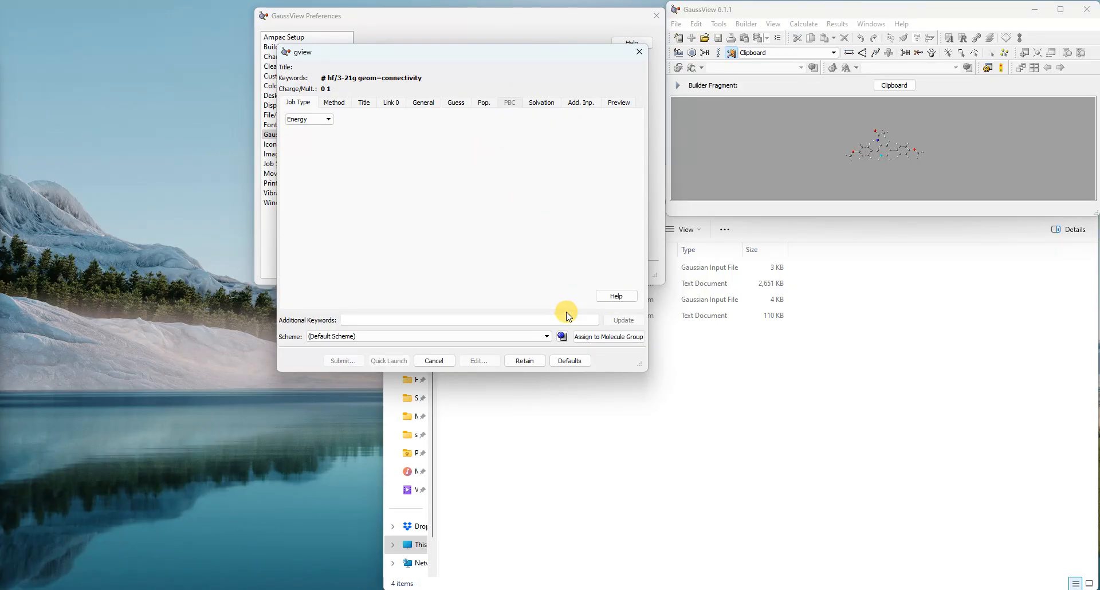
click(546, 339)
click(547, 337)
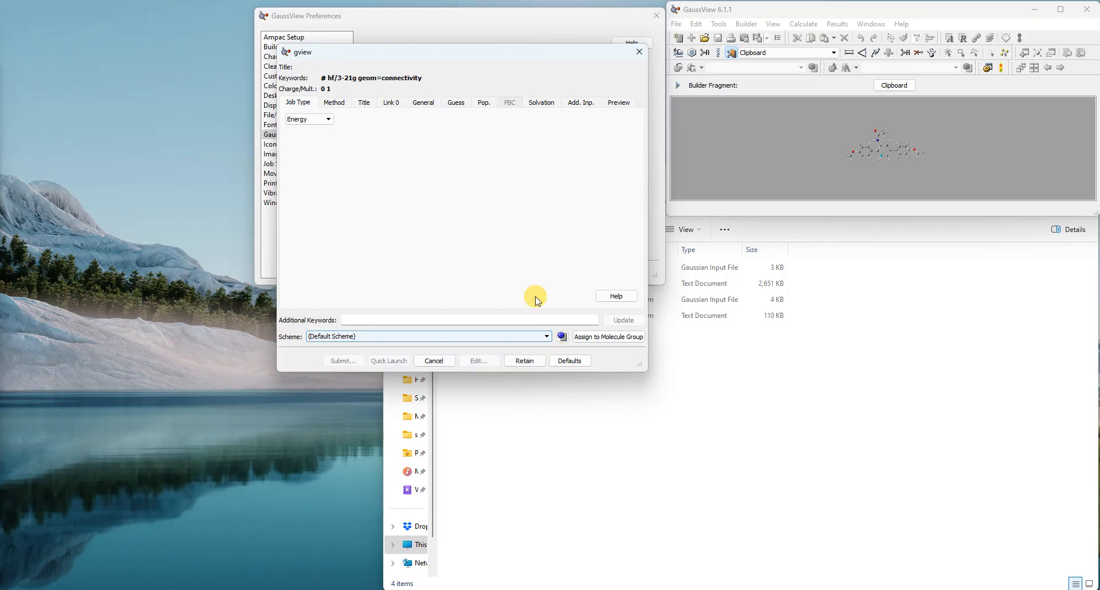
- Set the default calculation method to ground state DFT with the B3LYP functional
click(334, 103)
click(430, 140)
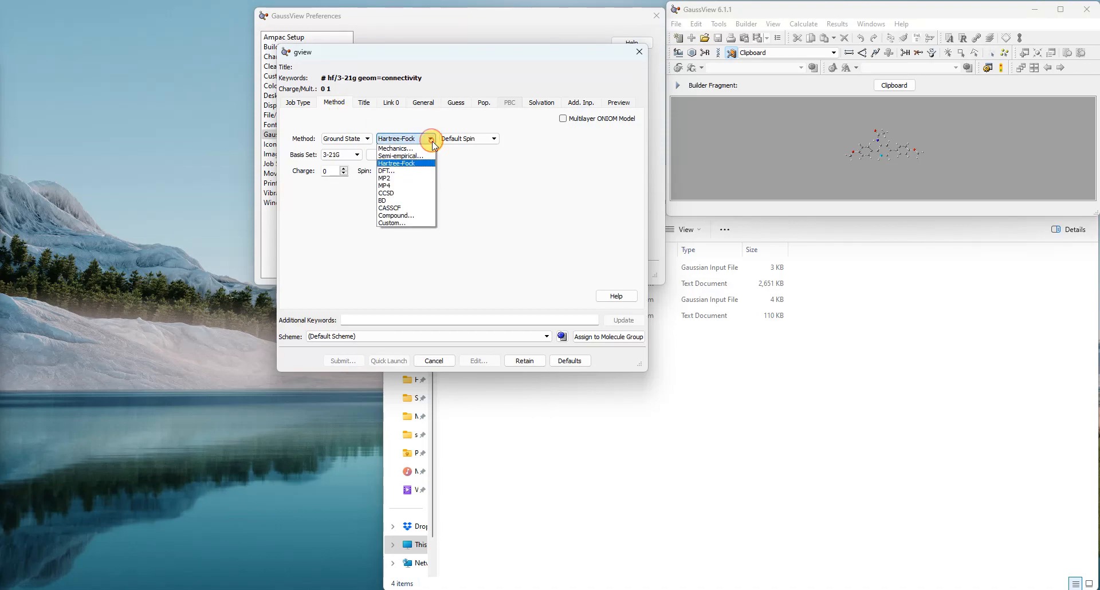
click(419, 171)
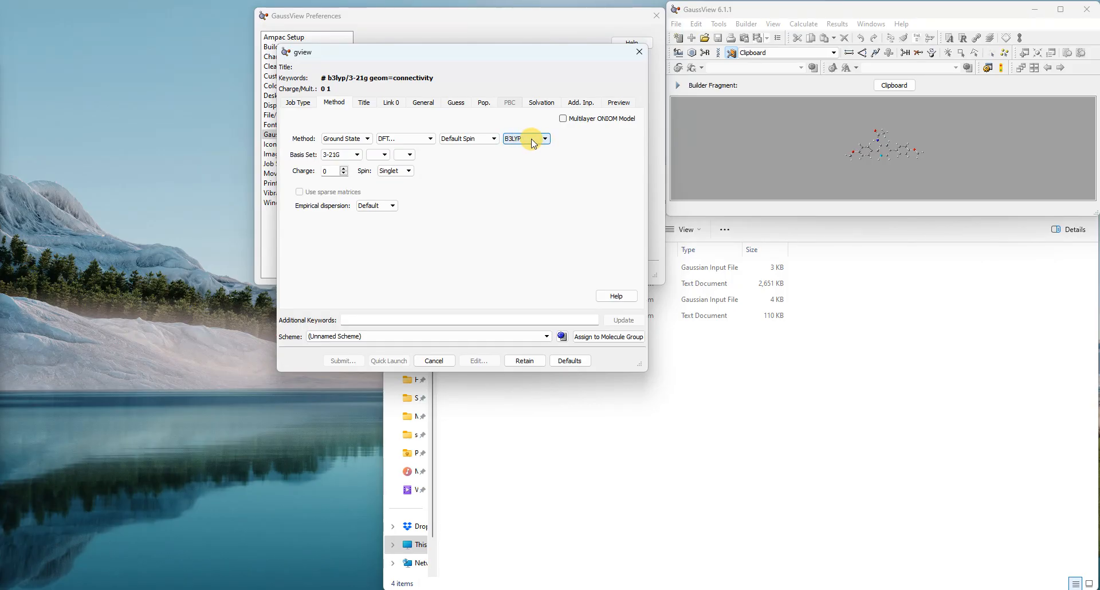
- Set the basis set to 6-31G with d and p polarization functions
click(355, 154)
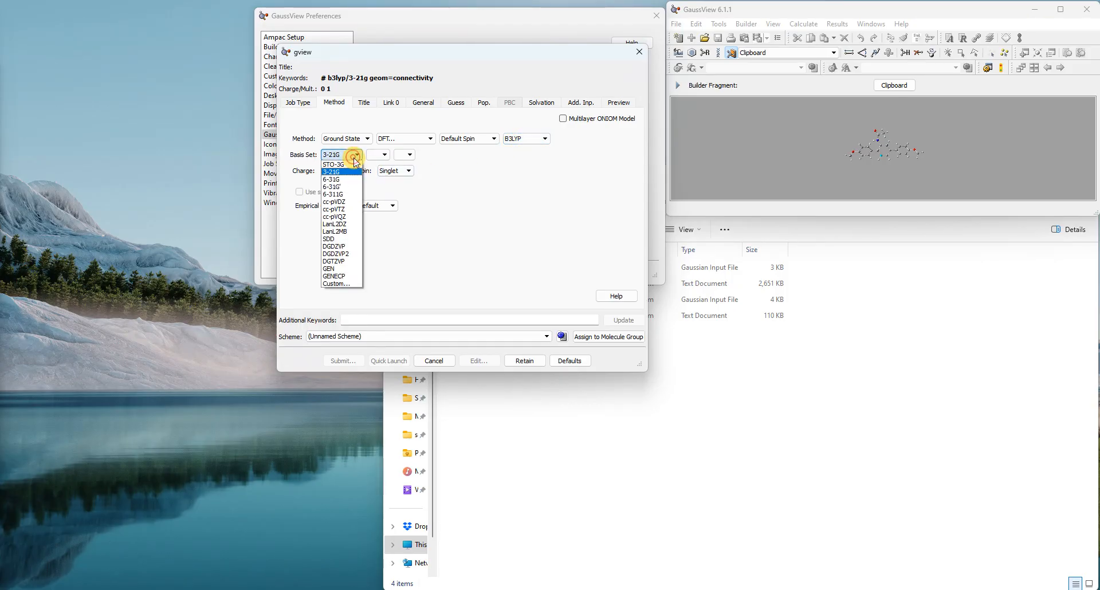
click(354, 186)
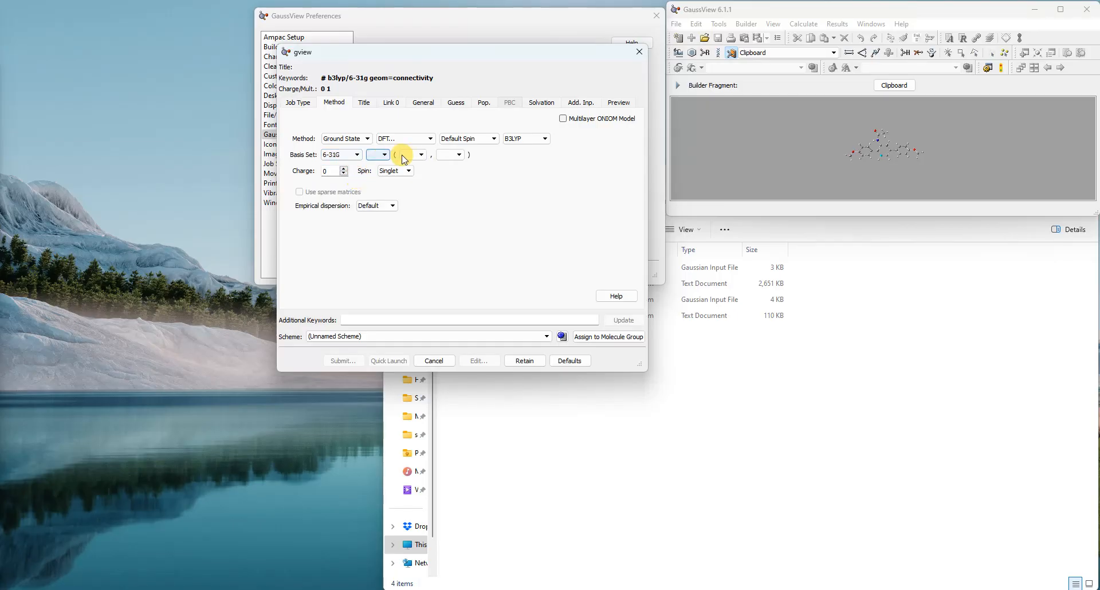
click(407, 154)
click(418, 172)
click(450, 154)
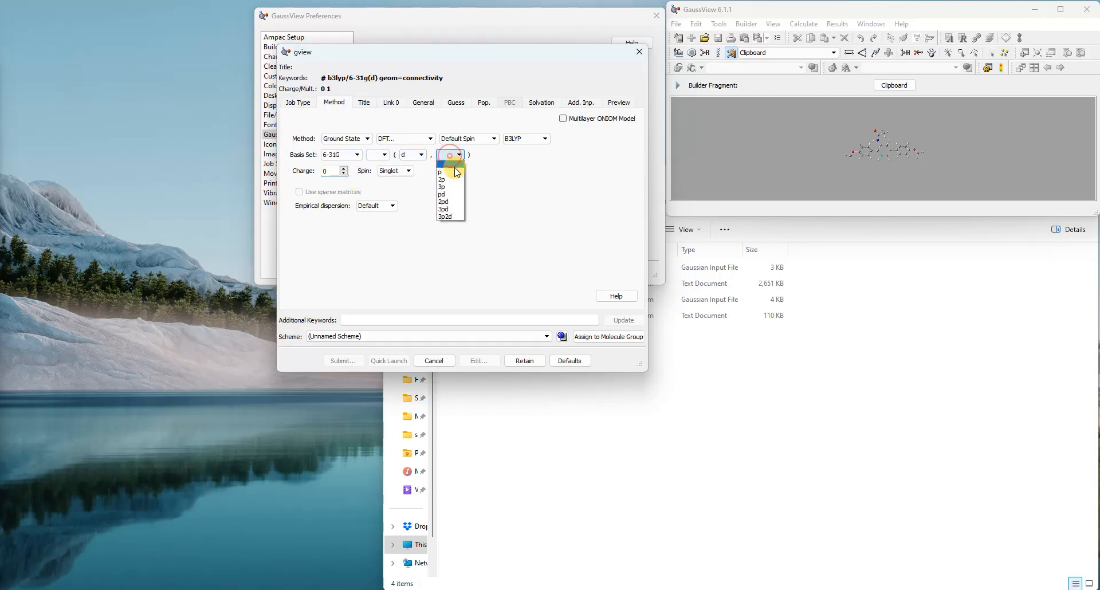
click(448, 171)
- Set the empirical dispersion to gd3bj and enter the additional keywords "scf=conver=9 int=ultrafine"
click(383, 206)
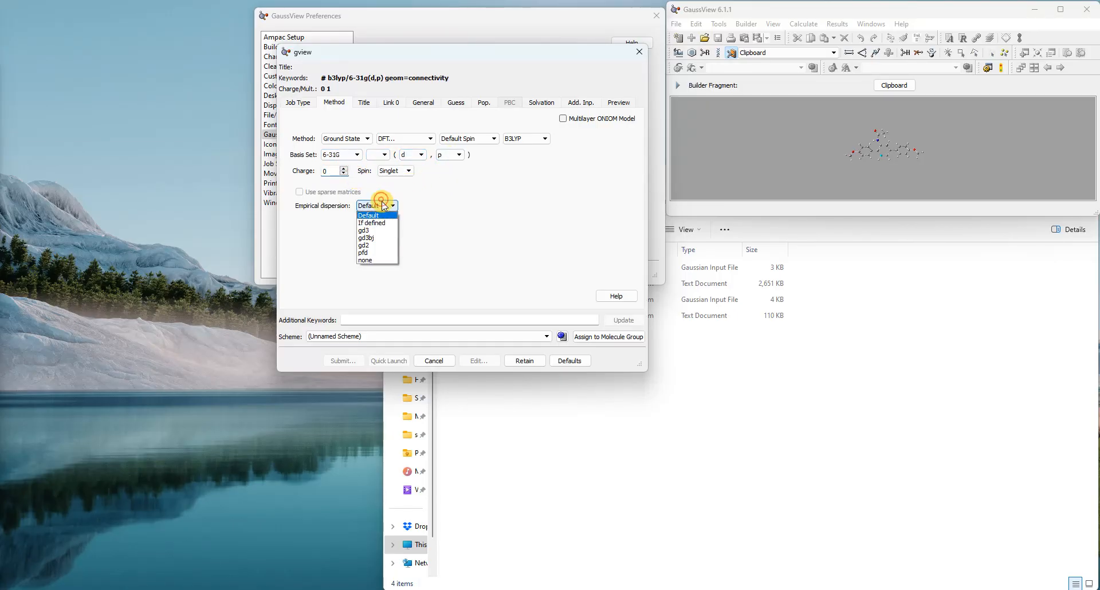
click(376, 238)
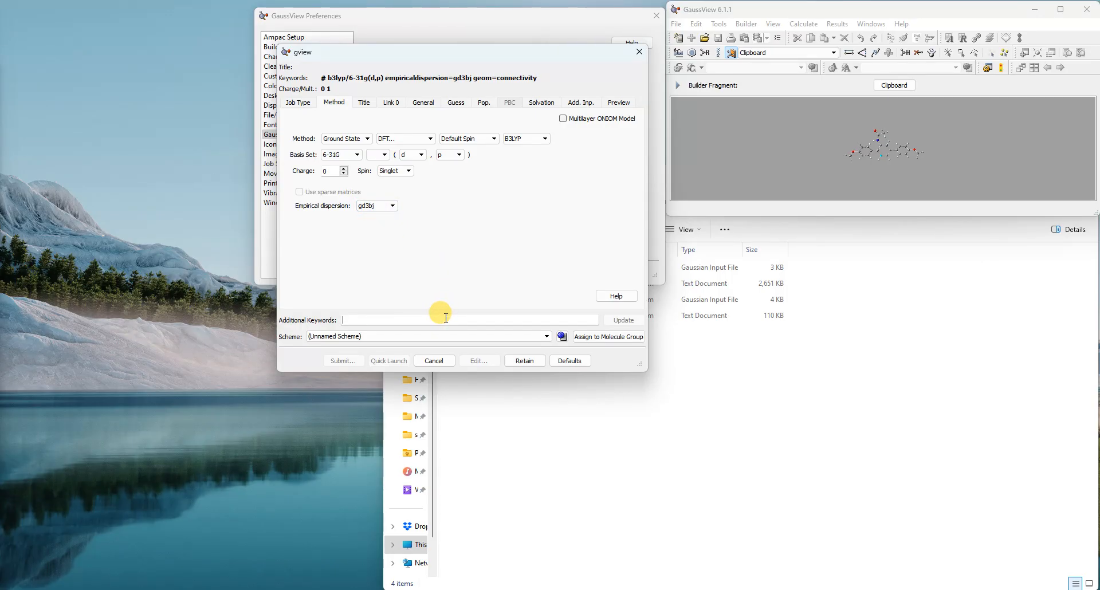
text(scf=conver=9 int=ultrafine)
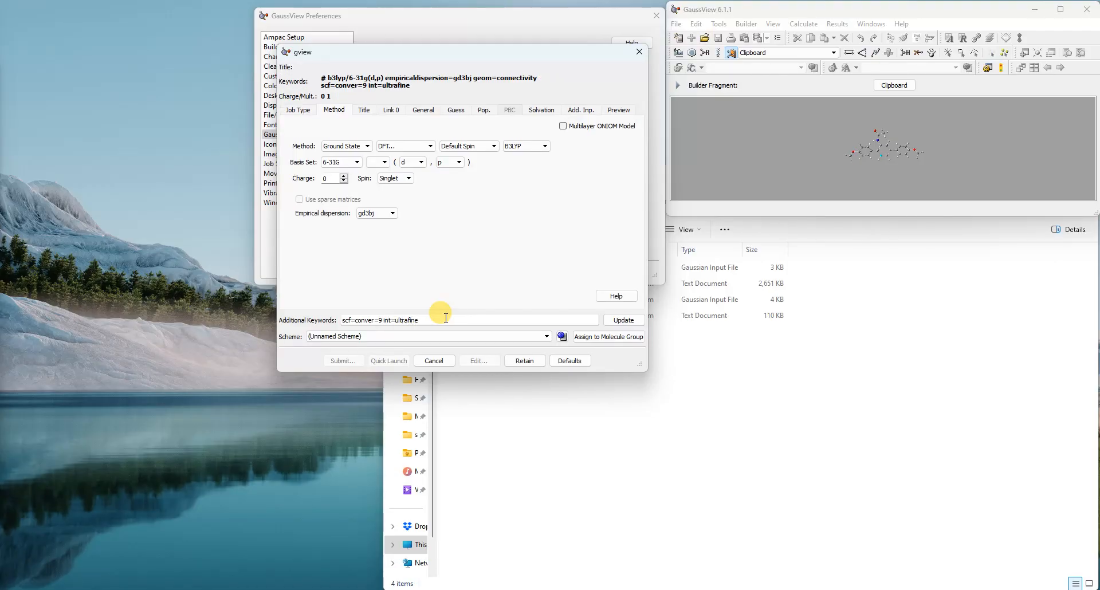
click(387, 321)
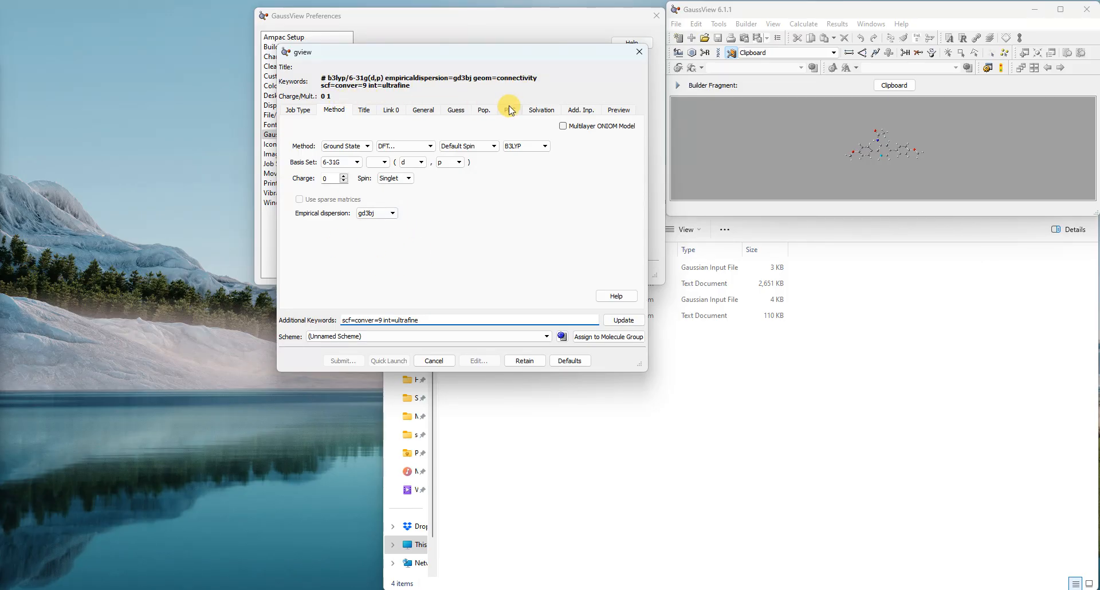
- Enter the job title "Optimization of the Molecule" and open the Link 0 options
click(364, 110)
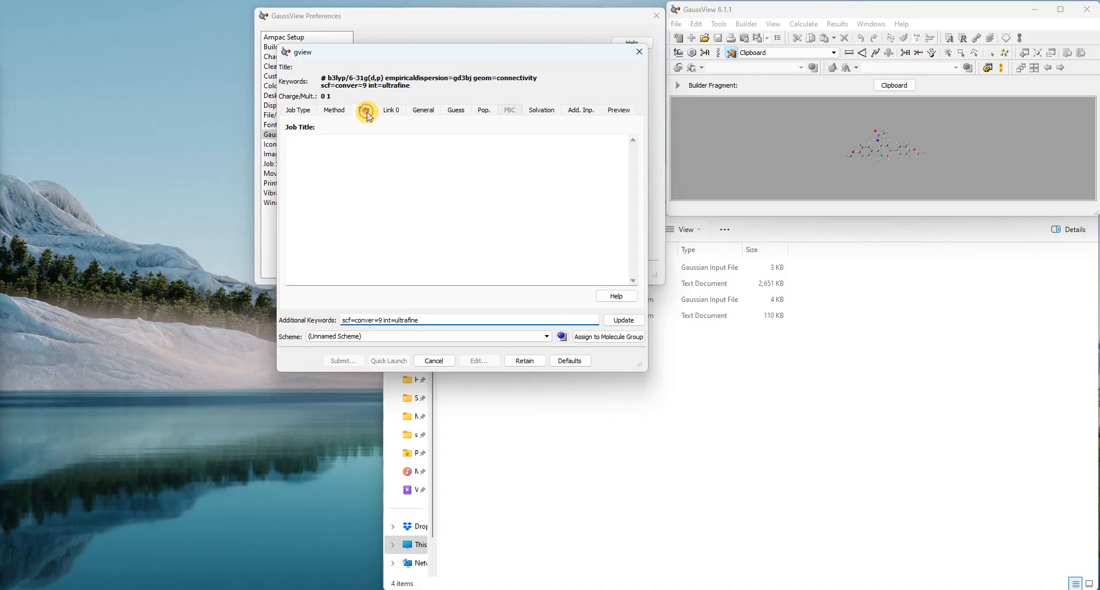
click(387, 174)
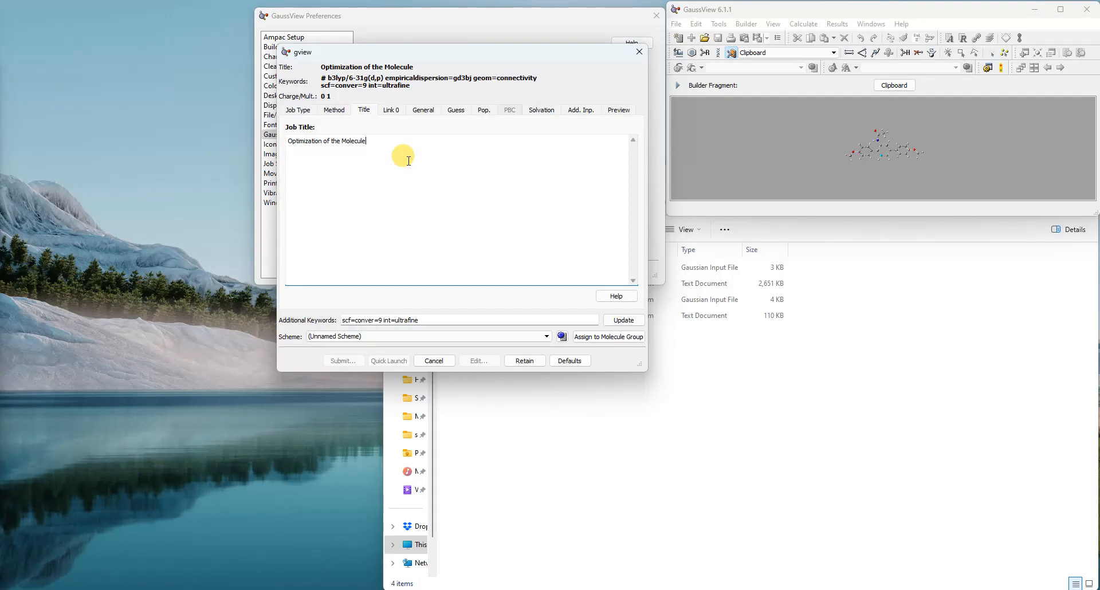
click(394, 112)
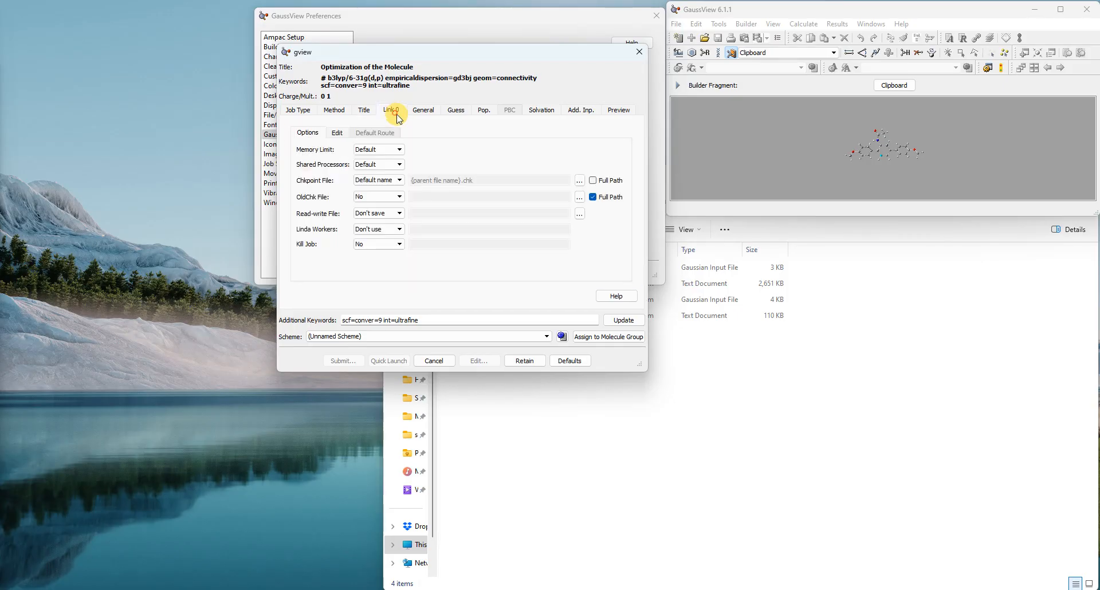
- Check the Link 0, General, Guess, Solvation and Method defaults, retain the calculation setup and accept the preferences
click(397, 165)
click(375, 204)
click(423, 111)
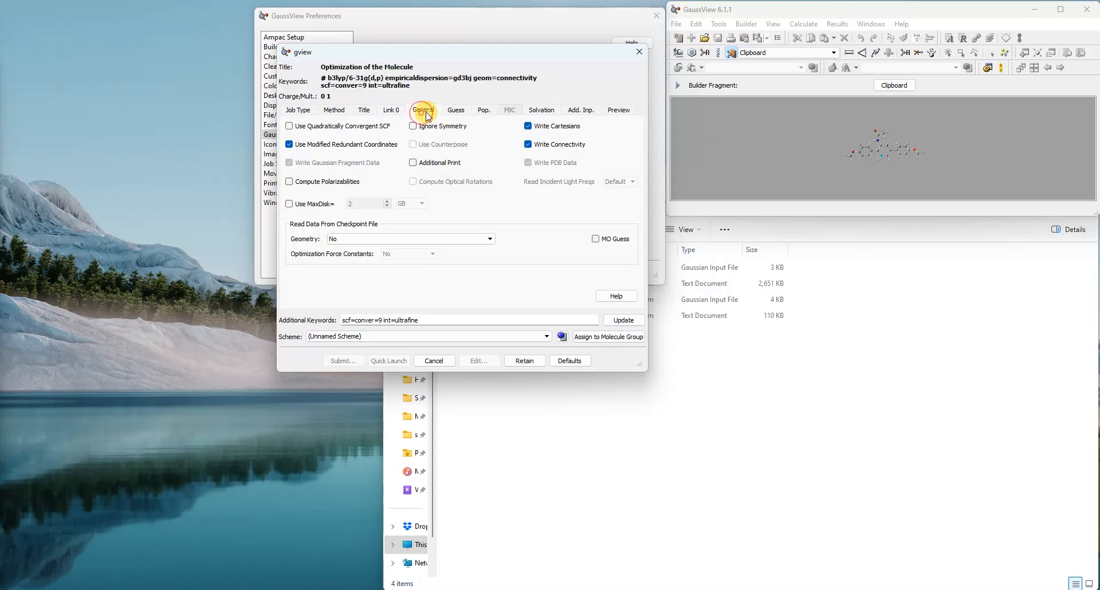
click(454, 111)
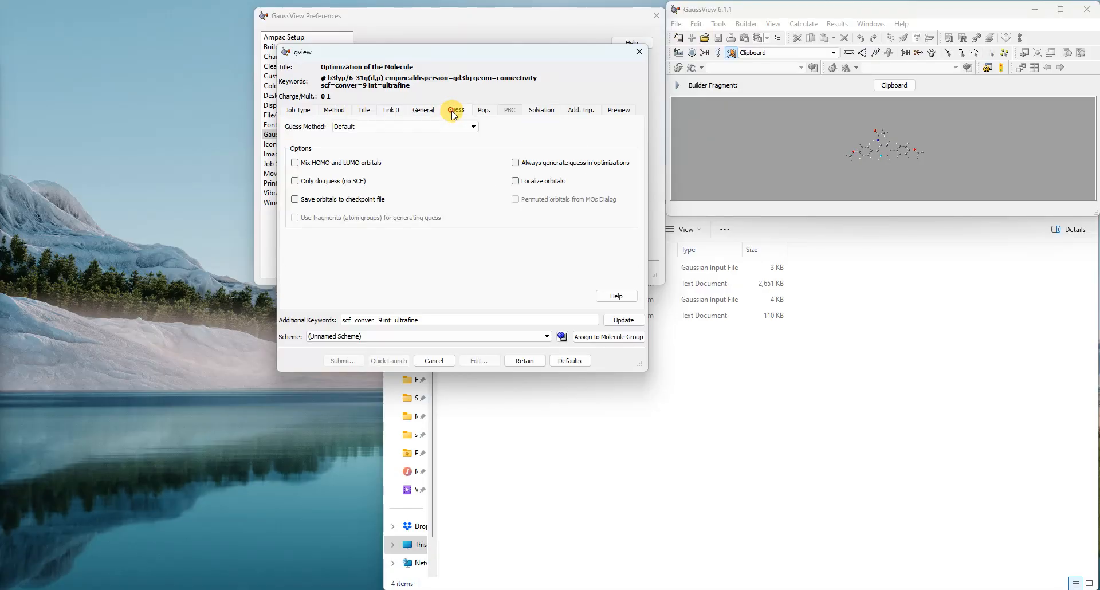
click(550, 114)
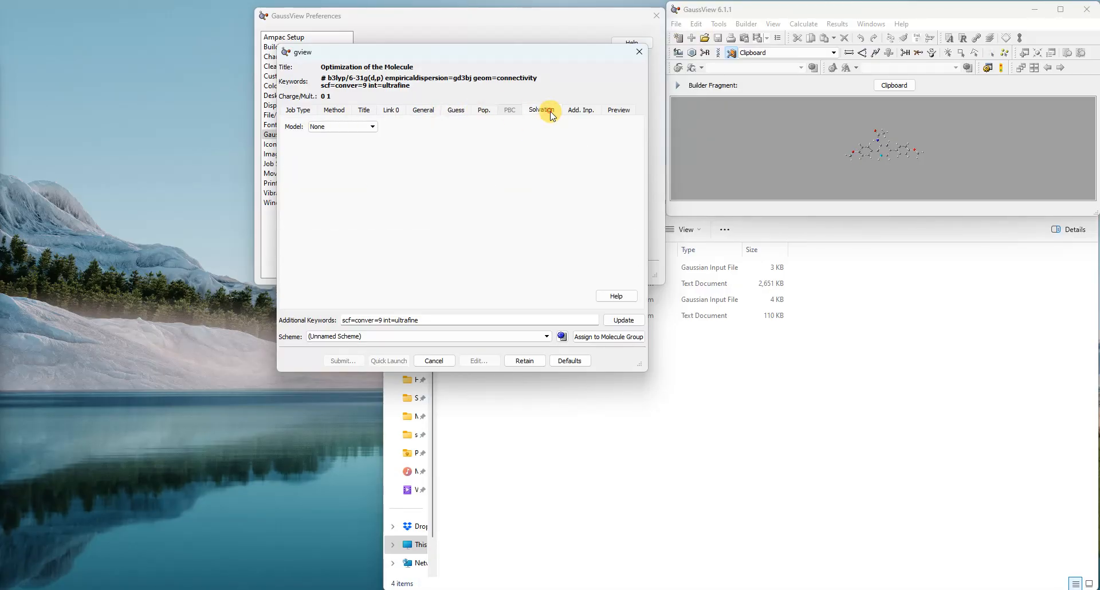
click(334, 110)
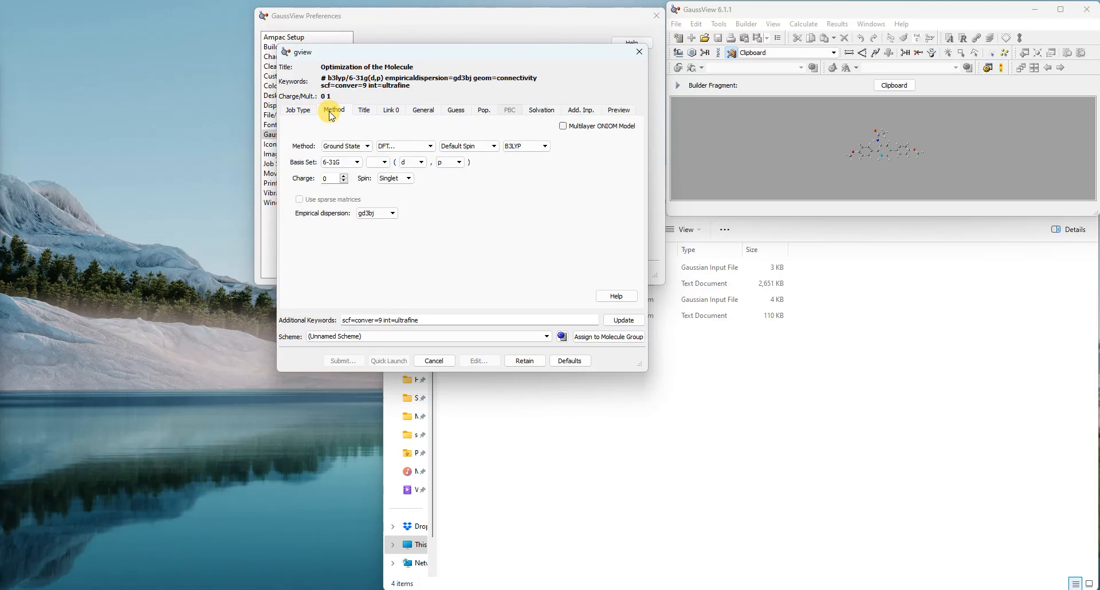
click(526, 361)
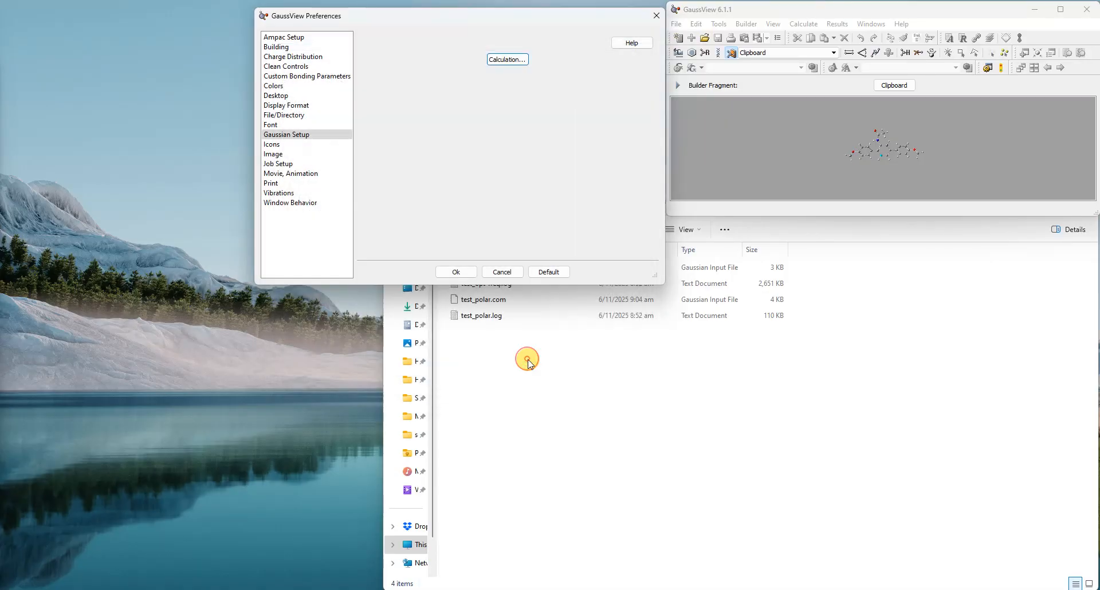
click(457, 272)
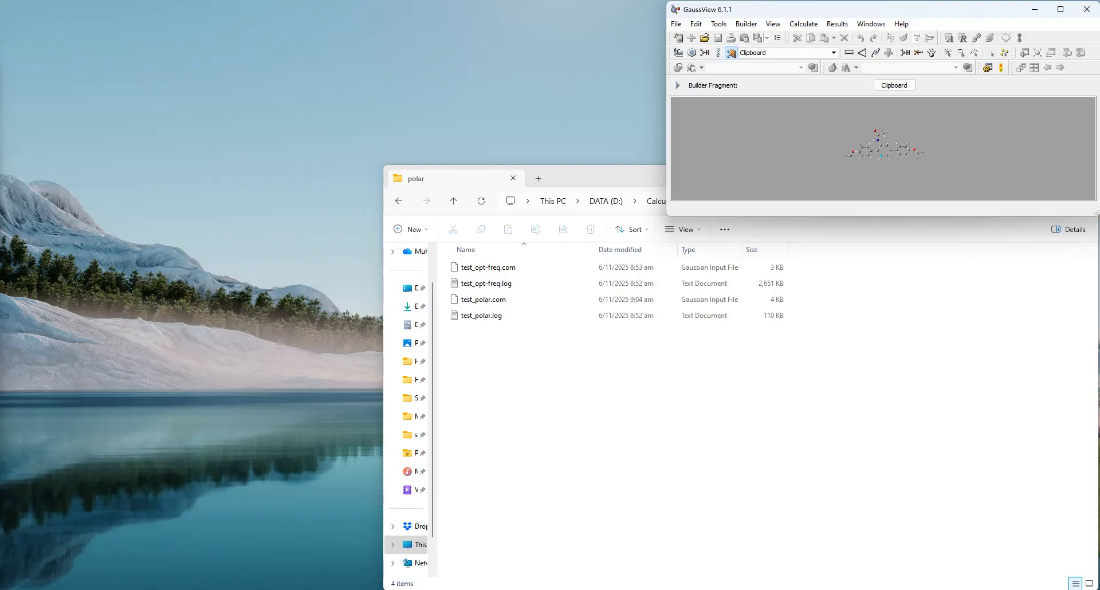
- Create a new molecule group and place a Carbon Tetrahedral fragment in it to build methane
click(607, 136)
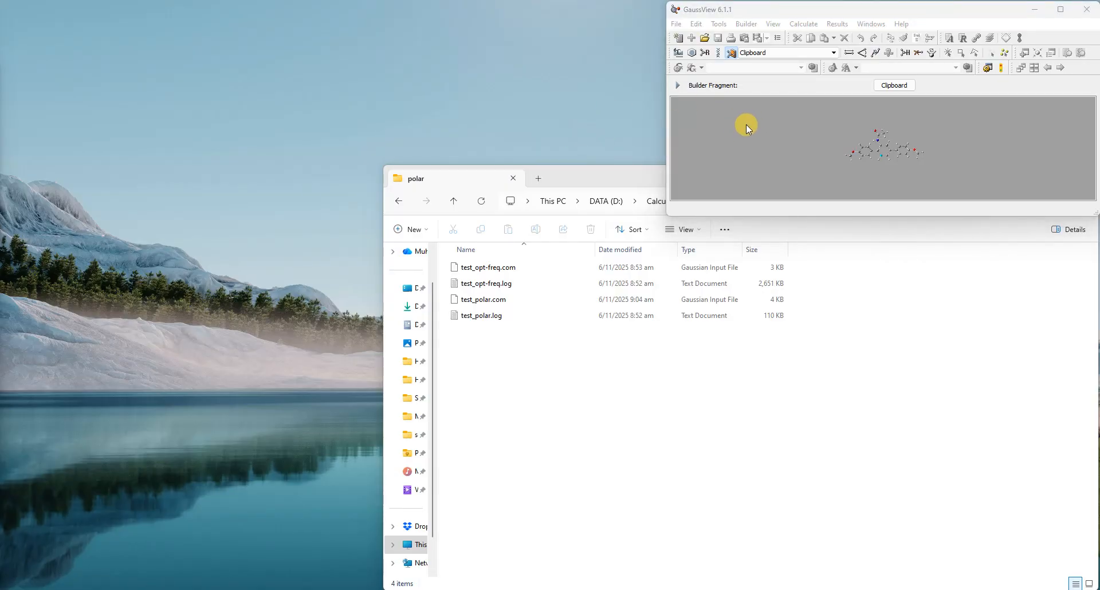
click(677, 38)
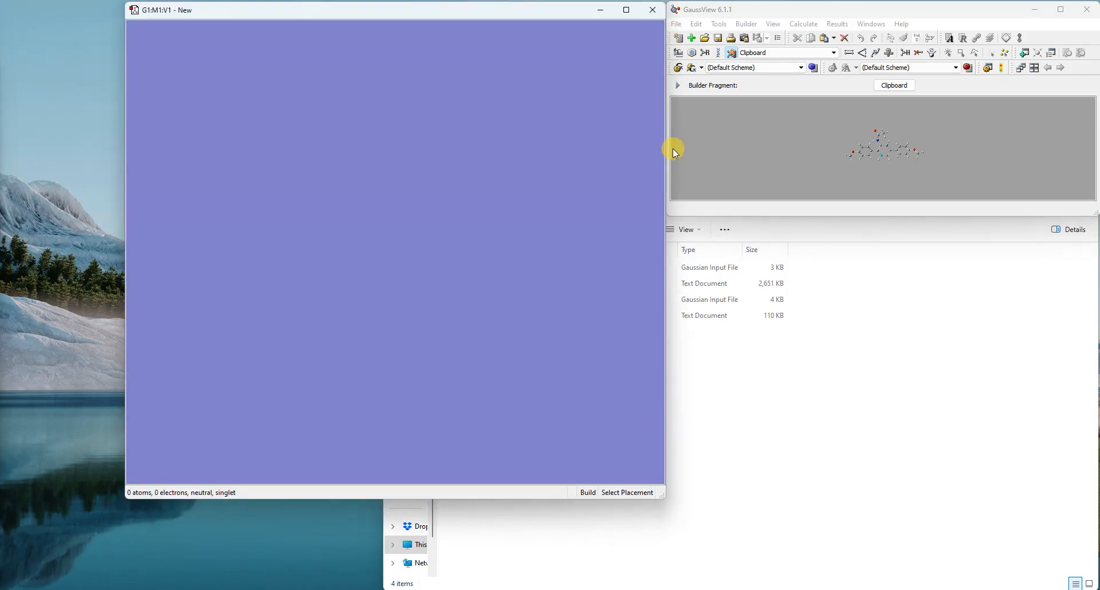
click(677, 53)
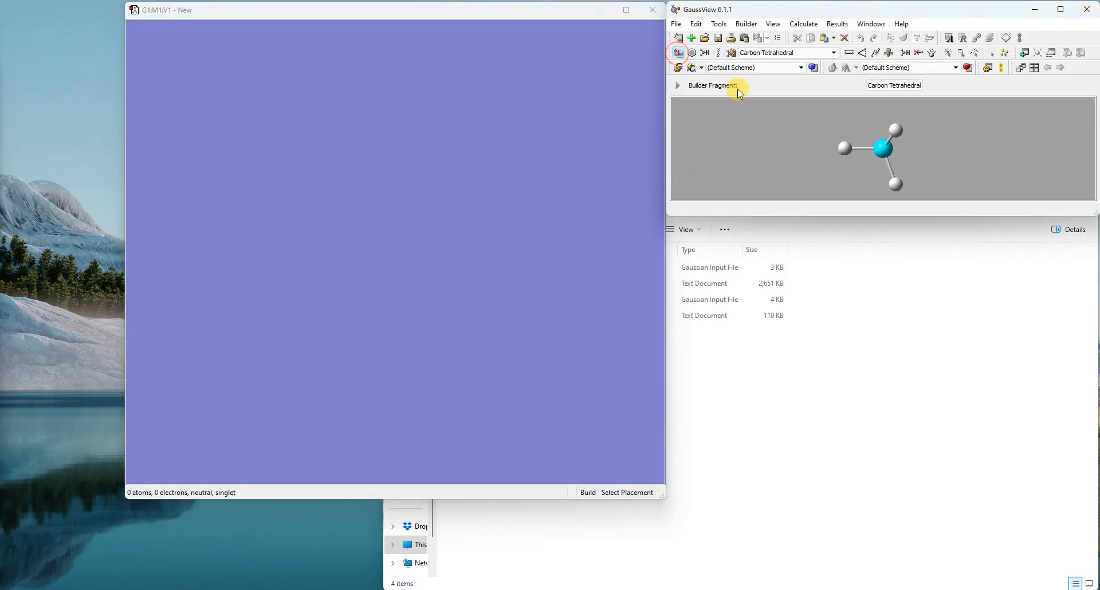
click(383, 225)
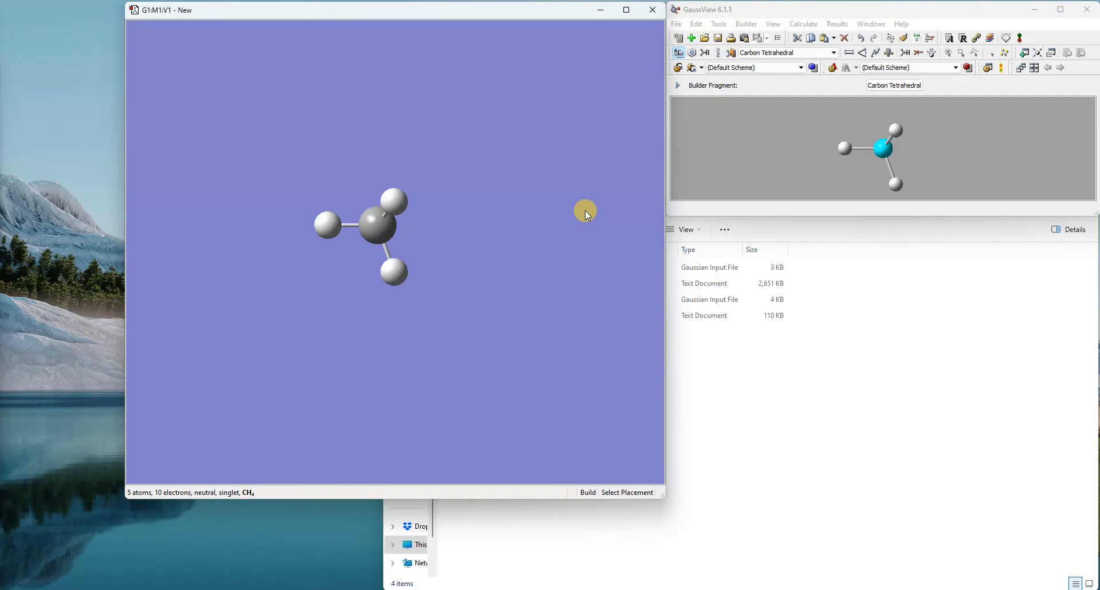
- Inspect the title, keywords and method in the methane molecule's Gaussian calculation setup, leaving it without changes
click(805, 24)
click(835, 38)
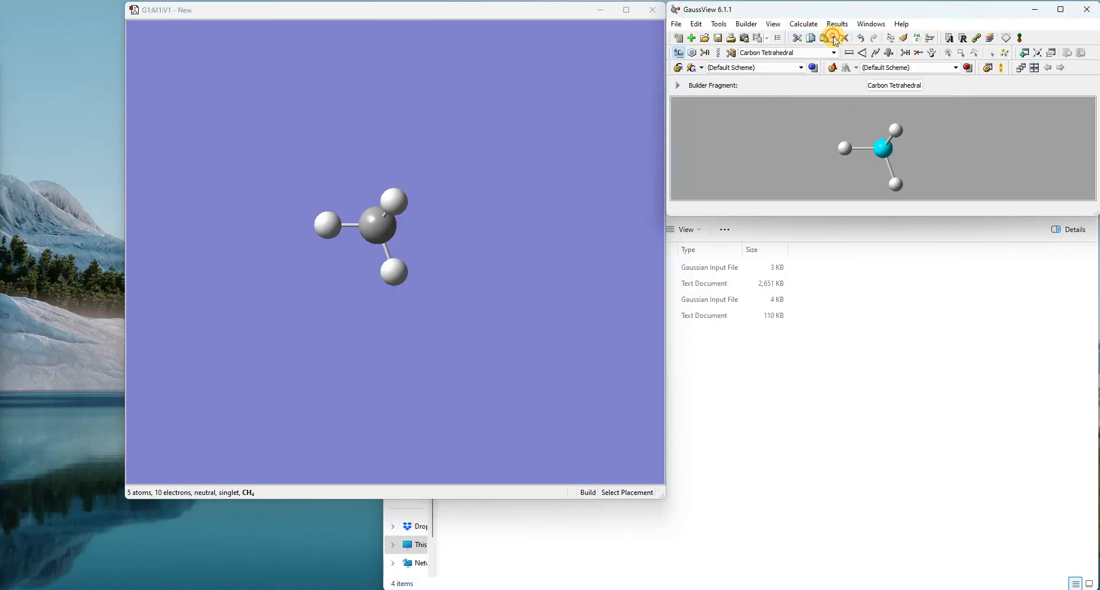
drag(708, 130, 464, 103)
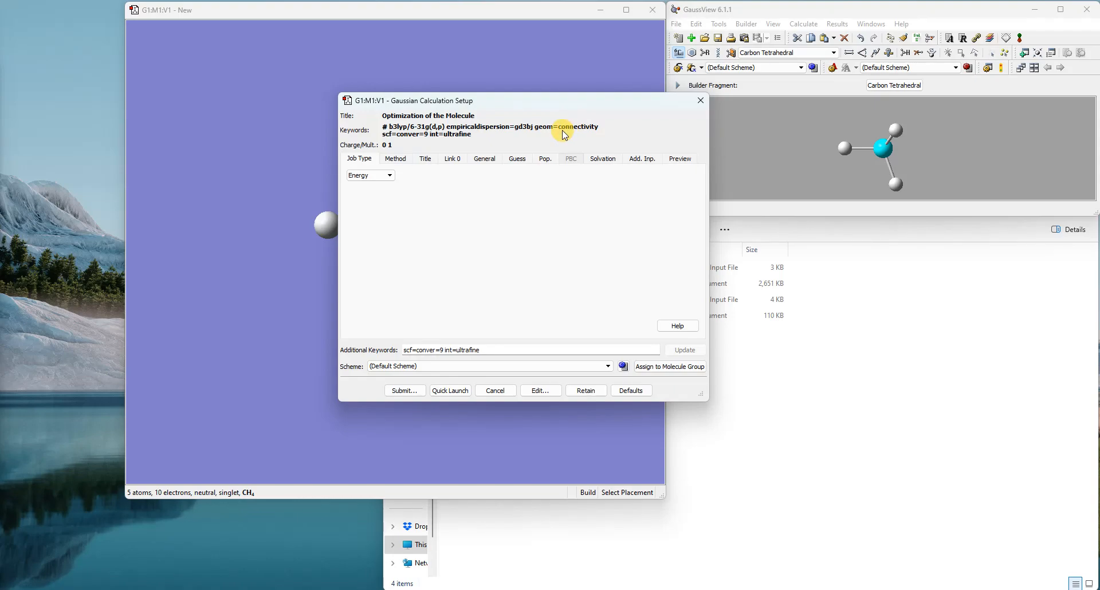
click(395, 160)
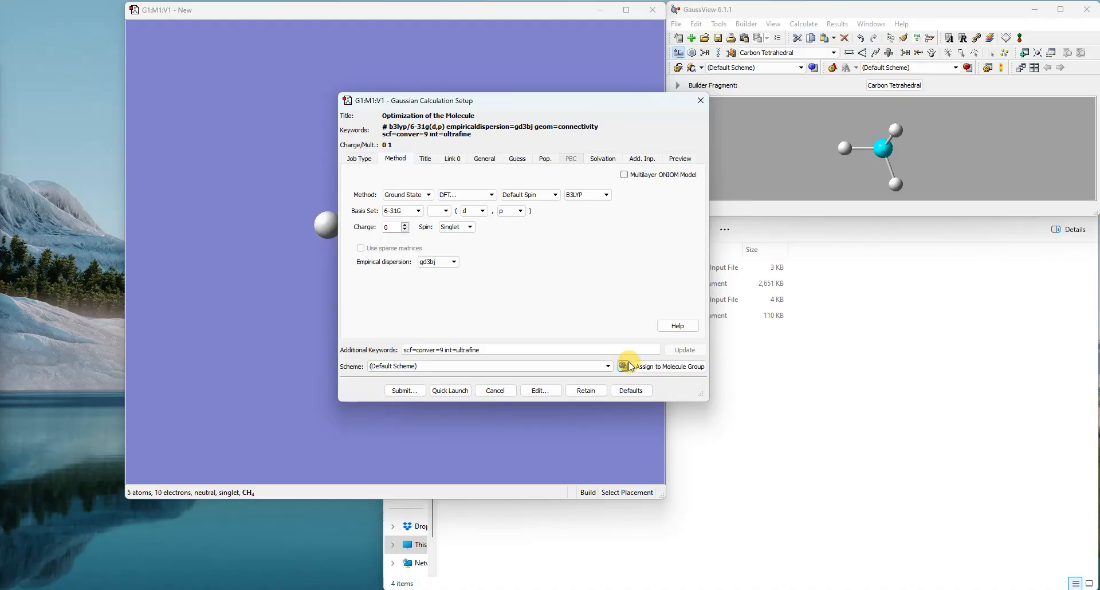
click(700, 101)
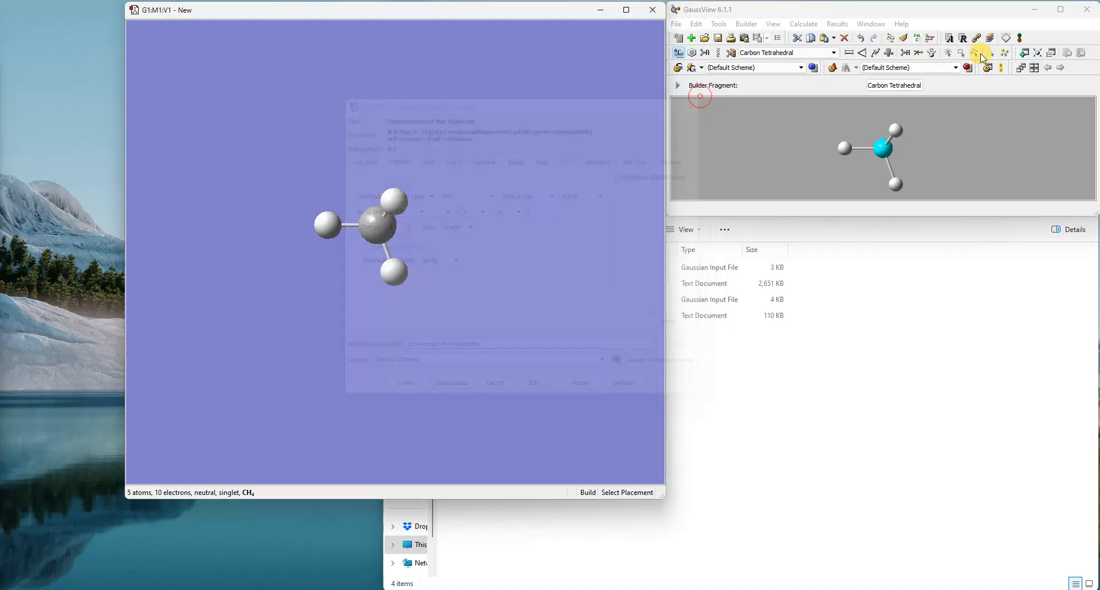
- Restart GaussView and place a Carbon Tetrahedral fragment in the new empty molecule window
click(1082, 11)
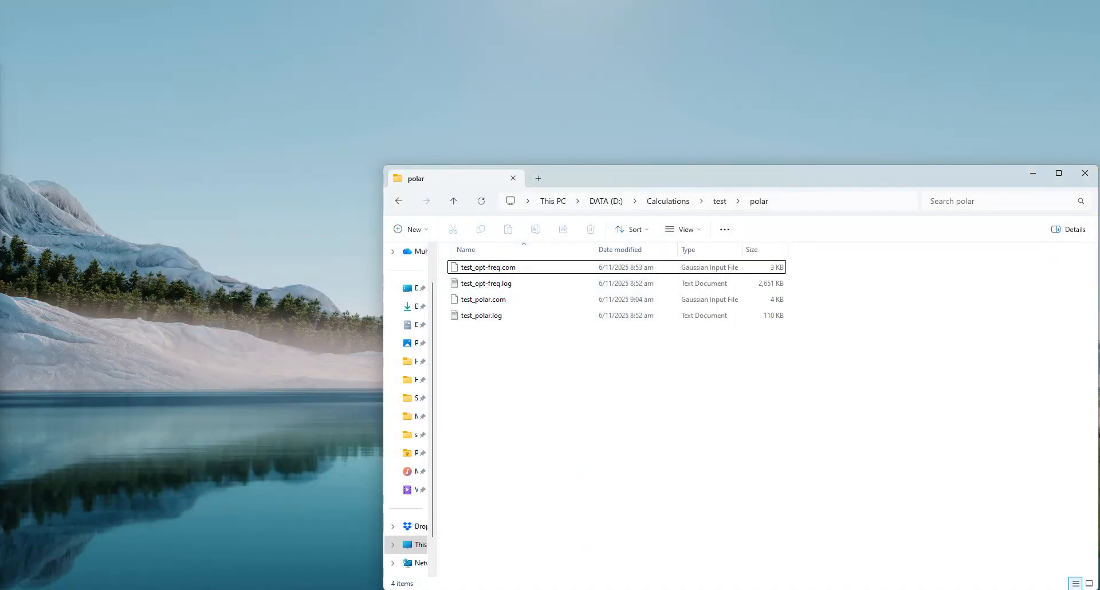
click(703, 589)
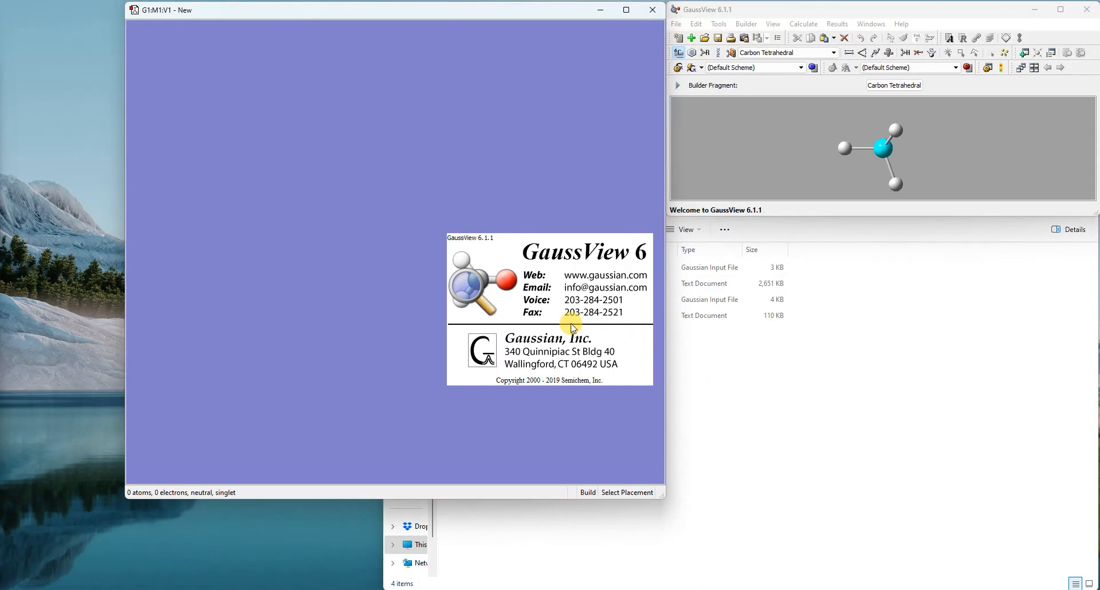
click(415, 217)
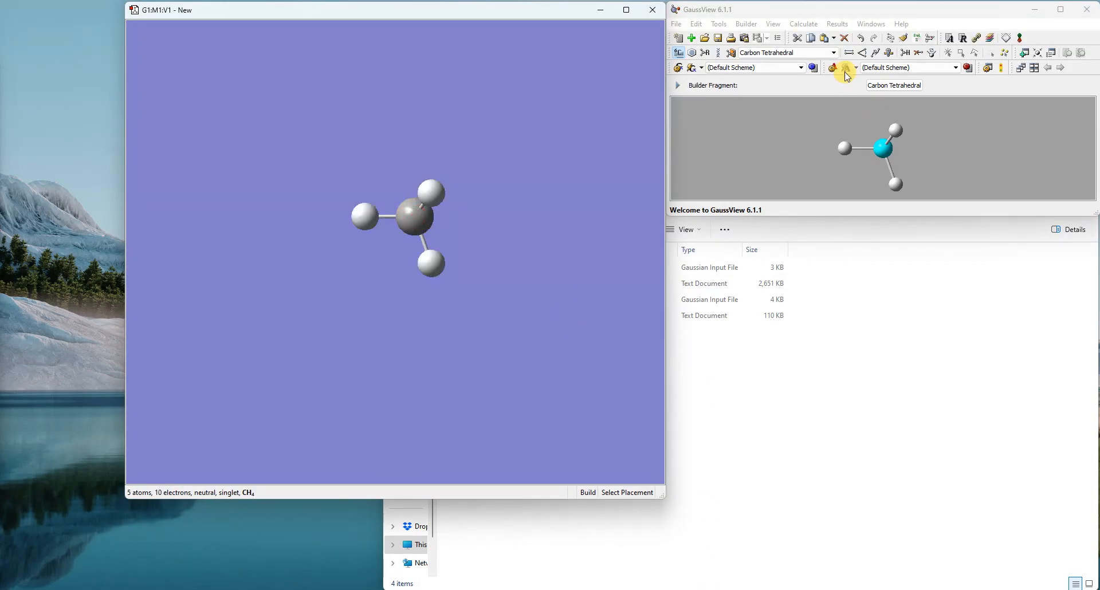
- Check the title and keywords of the Gaussian calculation setup after the restart and close the molecule window
click(803, 24)
click(818, 39)
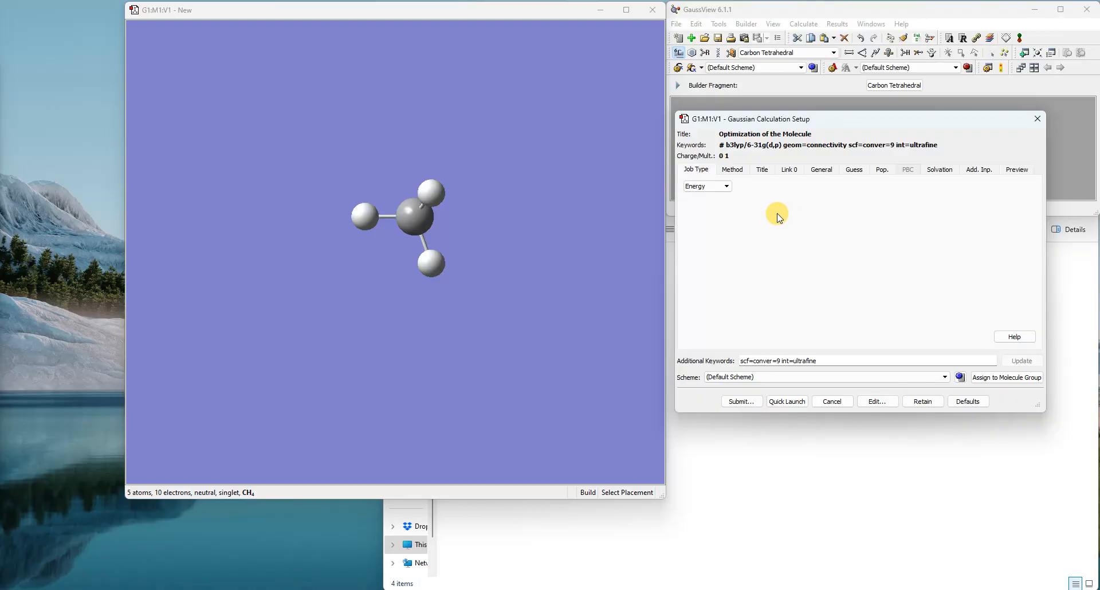
click(653, 10)
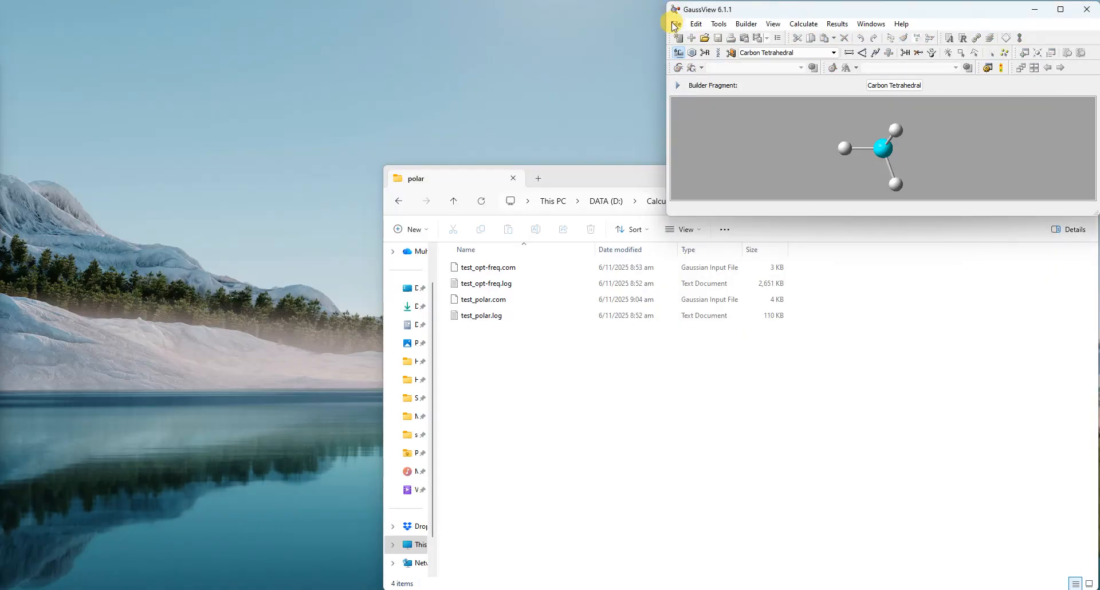
- Reopen the preferences and examine the Job Setup, Icons and Image settings, including the image background color choices
click(676, 24)
click(711, 237)
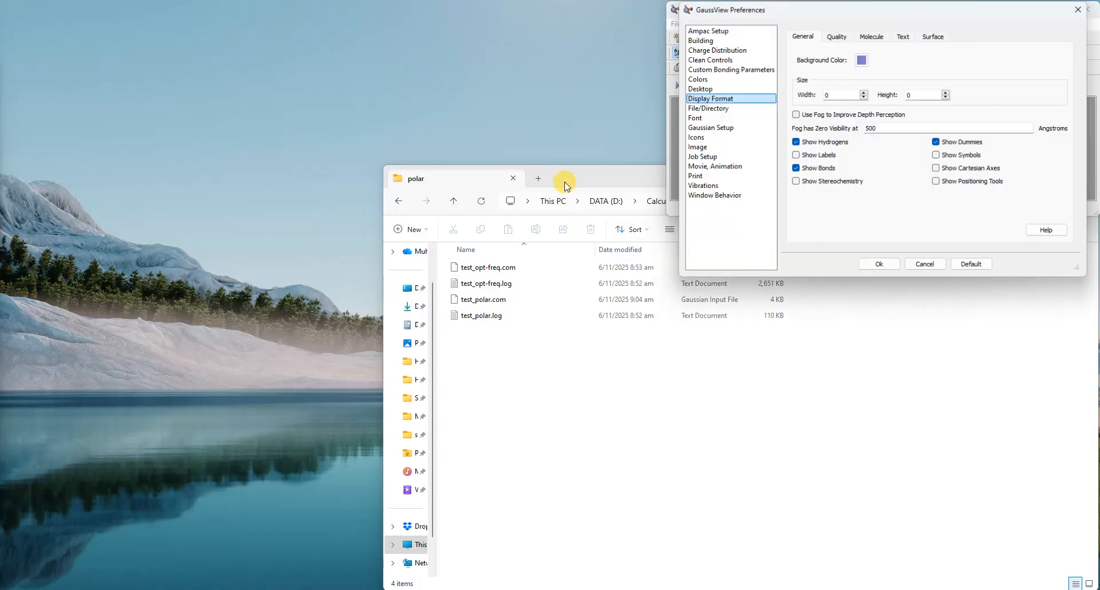
drag(759, 13, 296, 54)
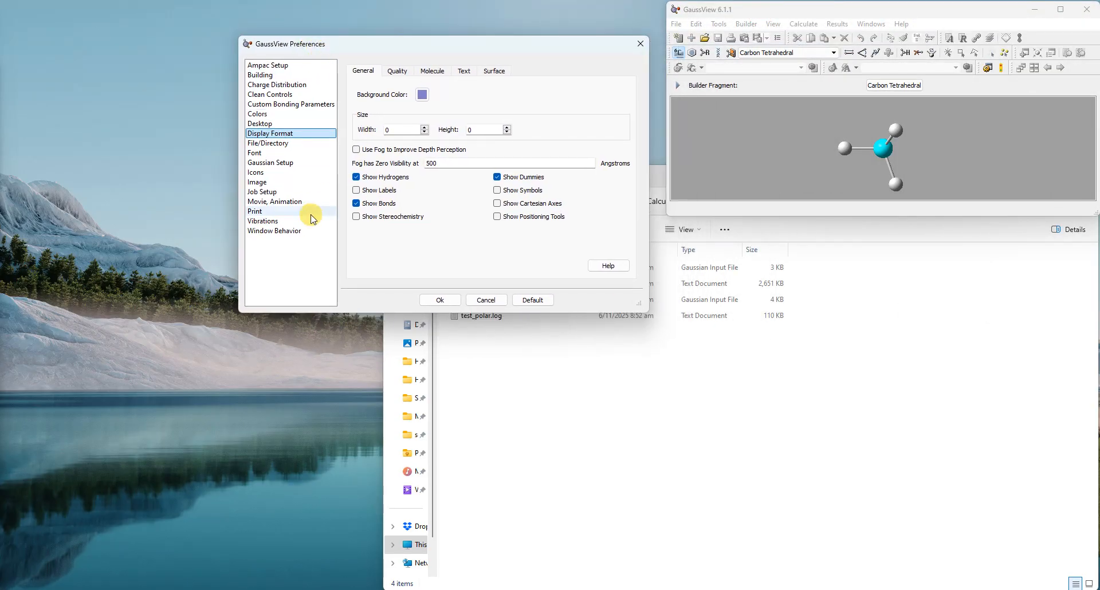
click(285, 193)
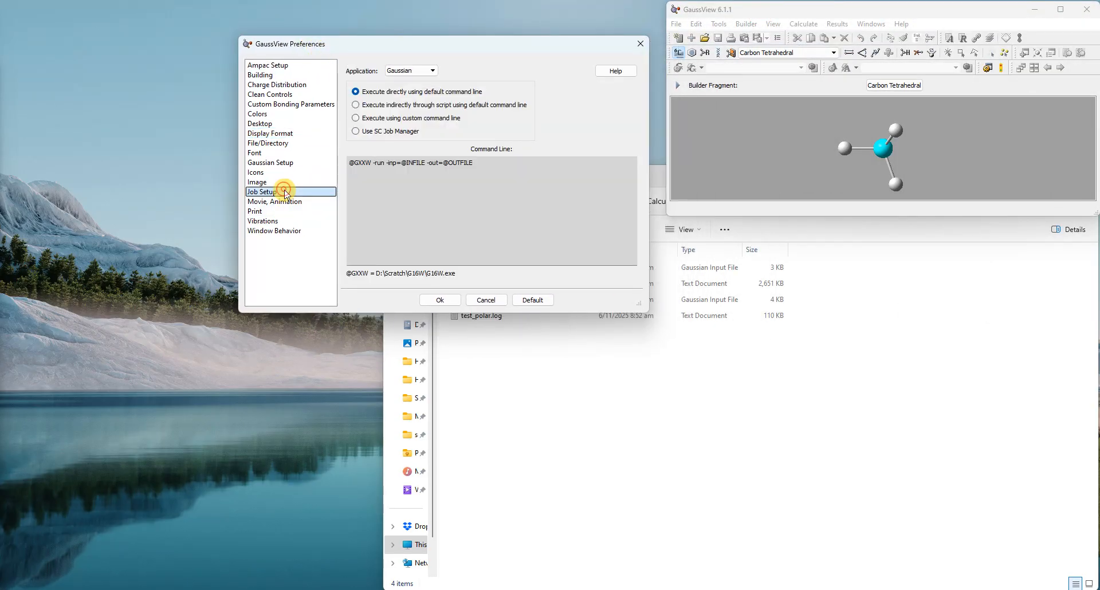
click(277, 164)
click(278, 174)
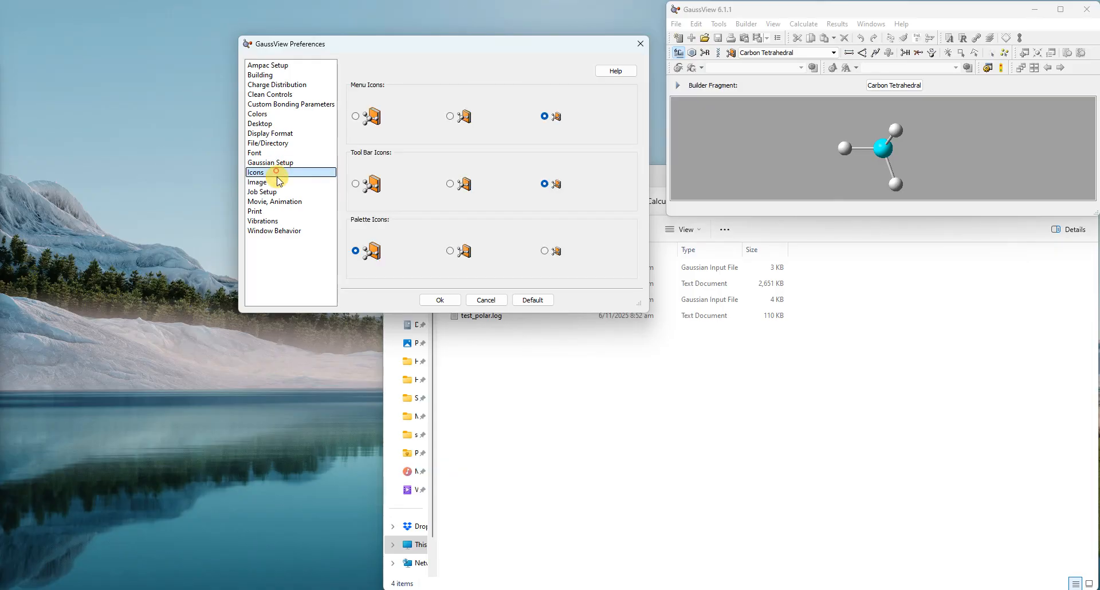
click(277, 182)
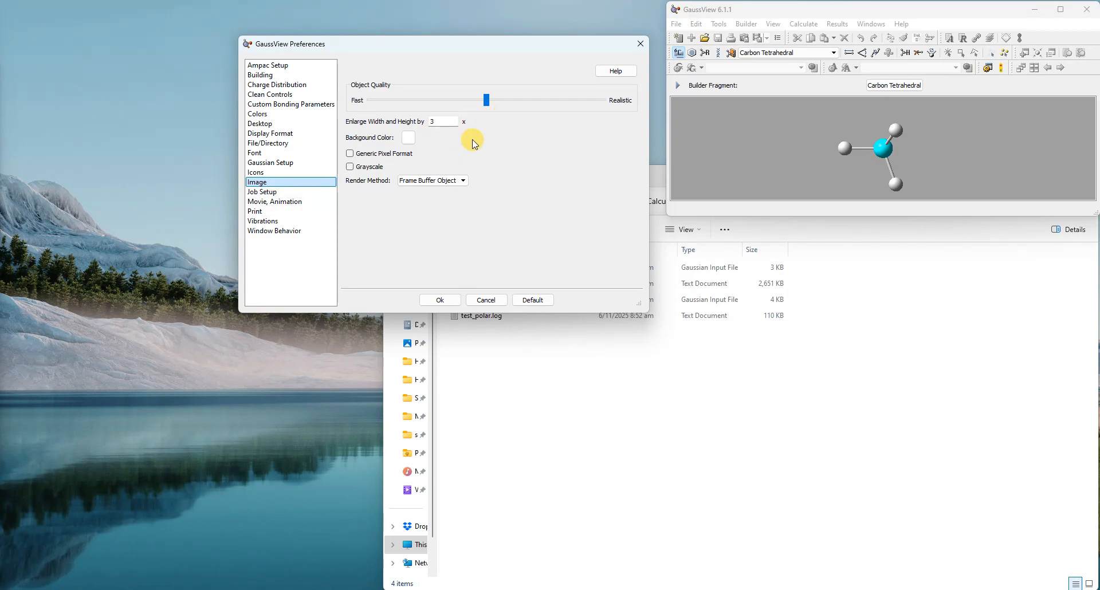
click(407, 139)
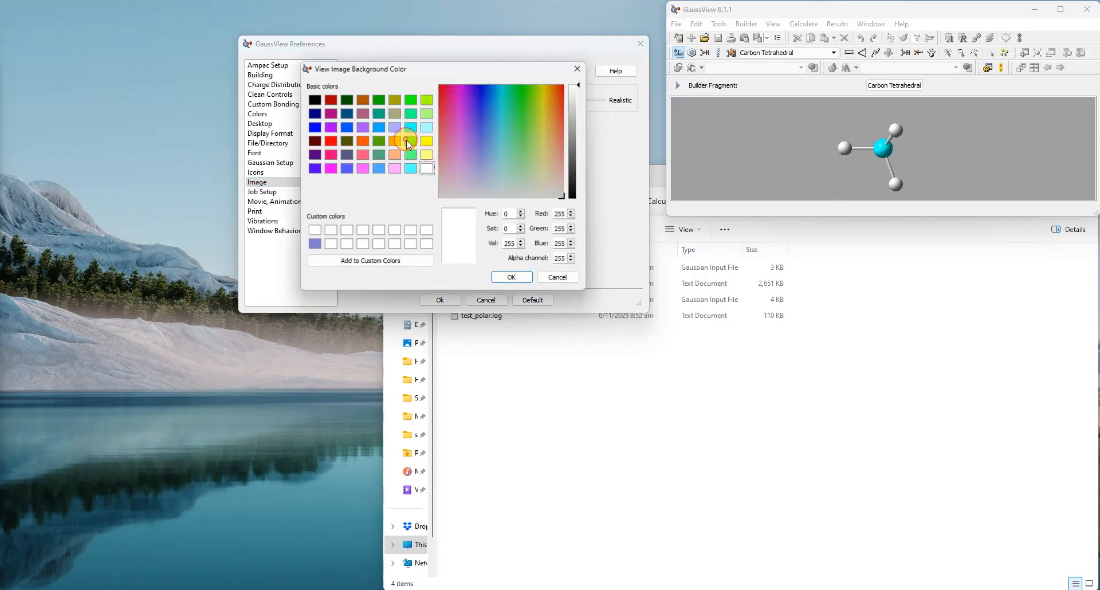
click(584, 69)
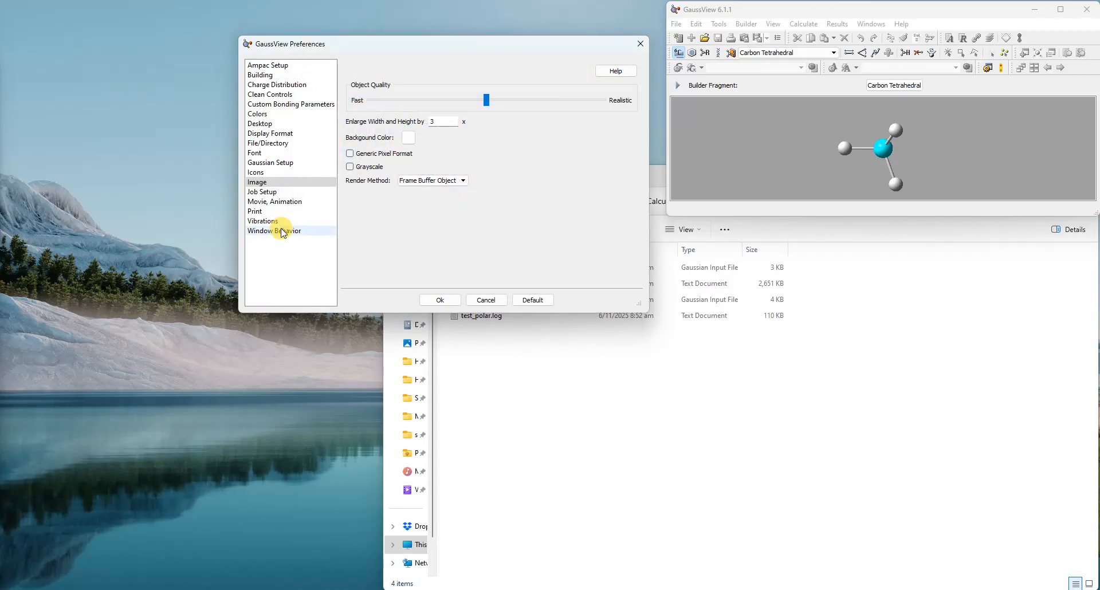
- Examine the job setup command lines for the Cubegen and FormChk applications, including Cubegen's memory options
click(272, 193)
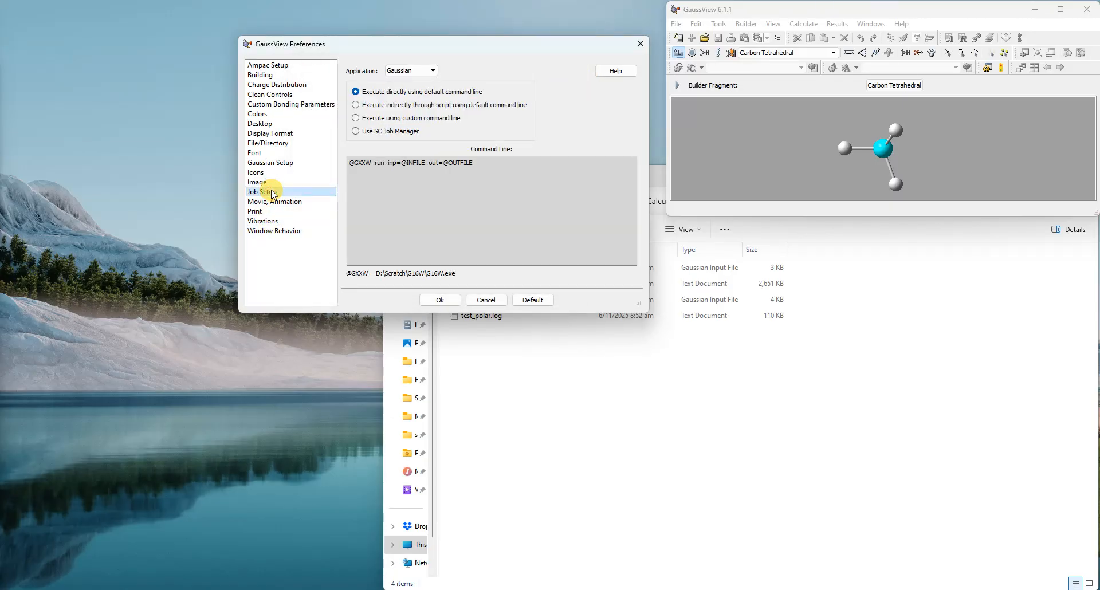
click(420, 71)
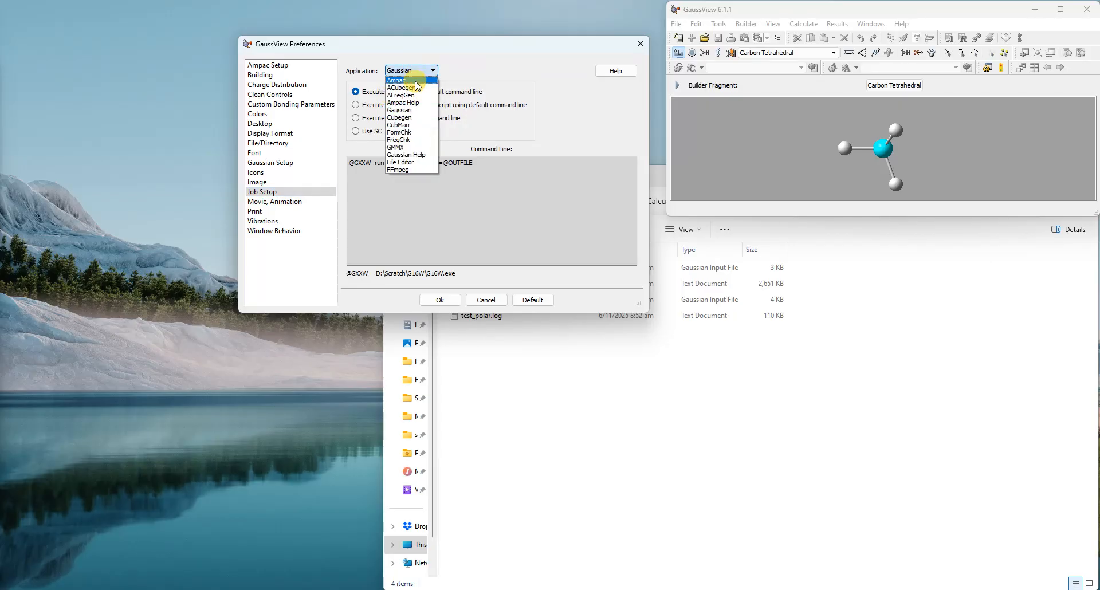
click(411, 118)
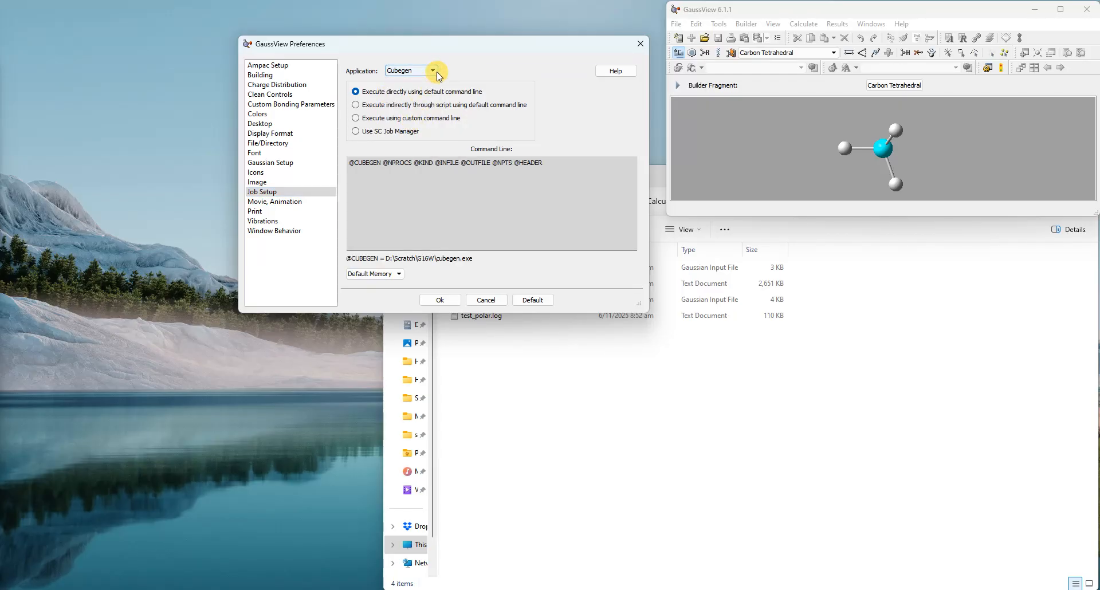
click(396, 275)
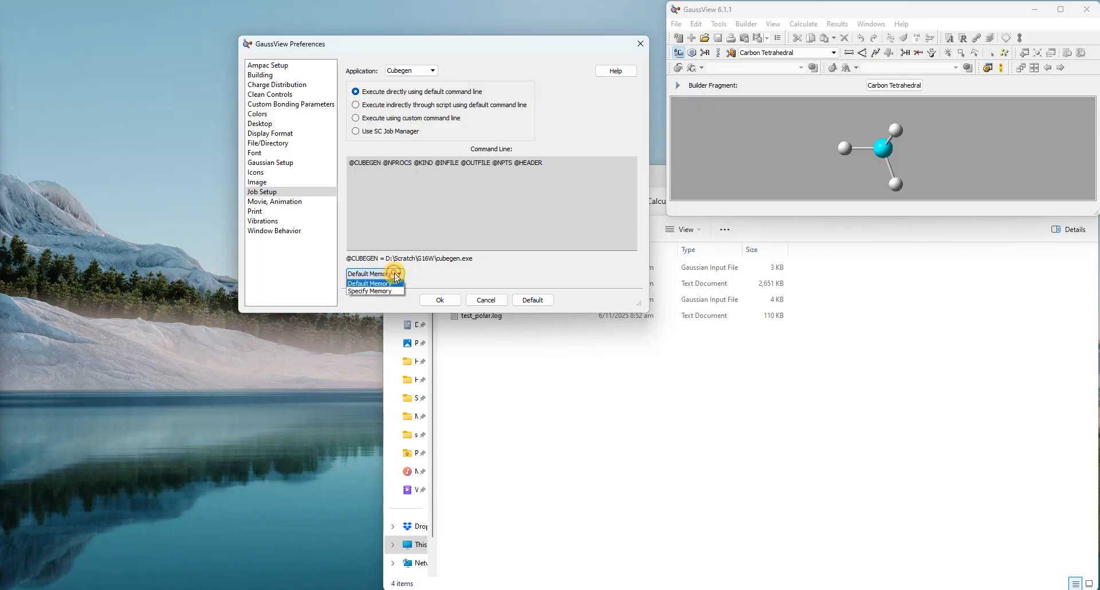
click(494, 273)
click(432, 71)
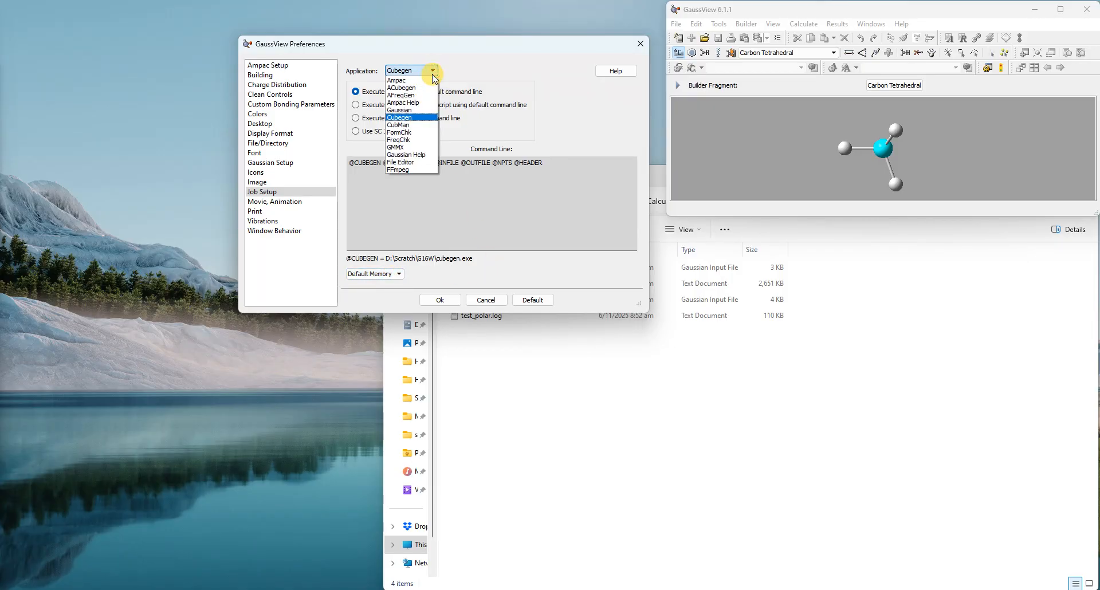
click(420, 133)
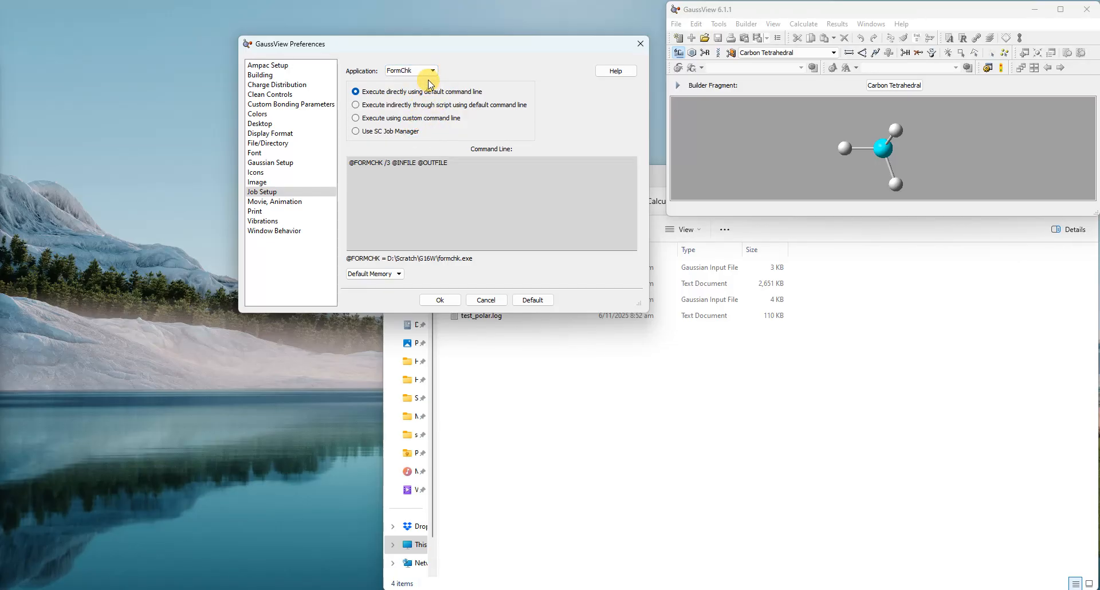
- Examine the movie and animation preferences, including the movie background color choices
click(308, 206)
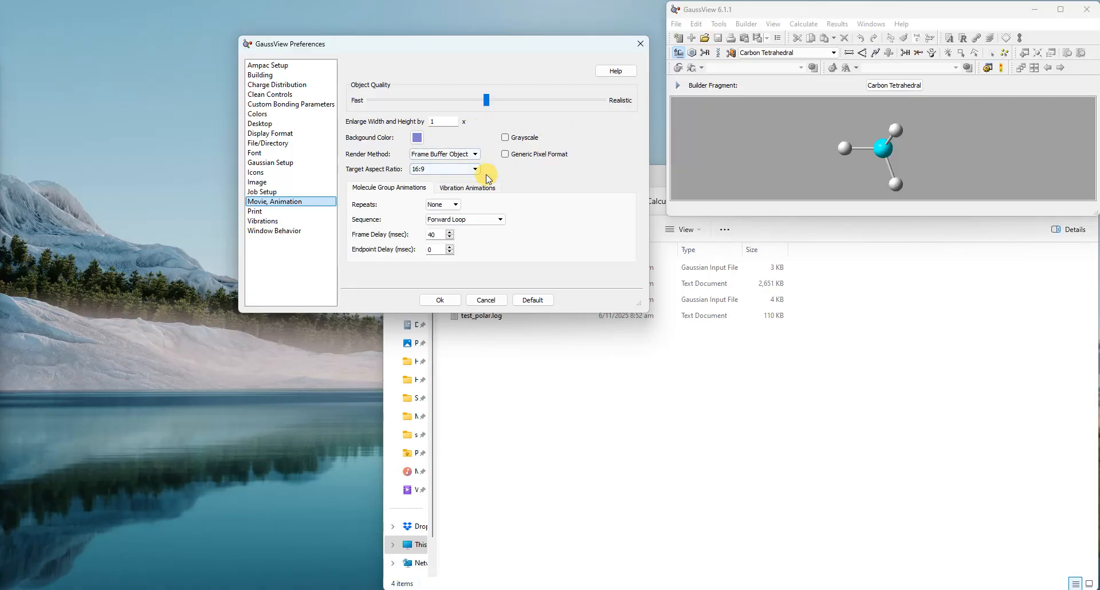
click(417, 139)
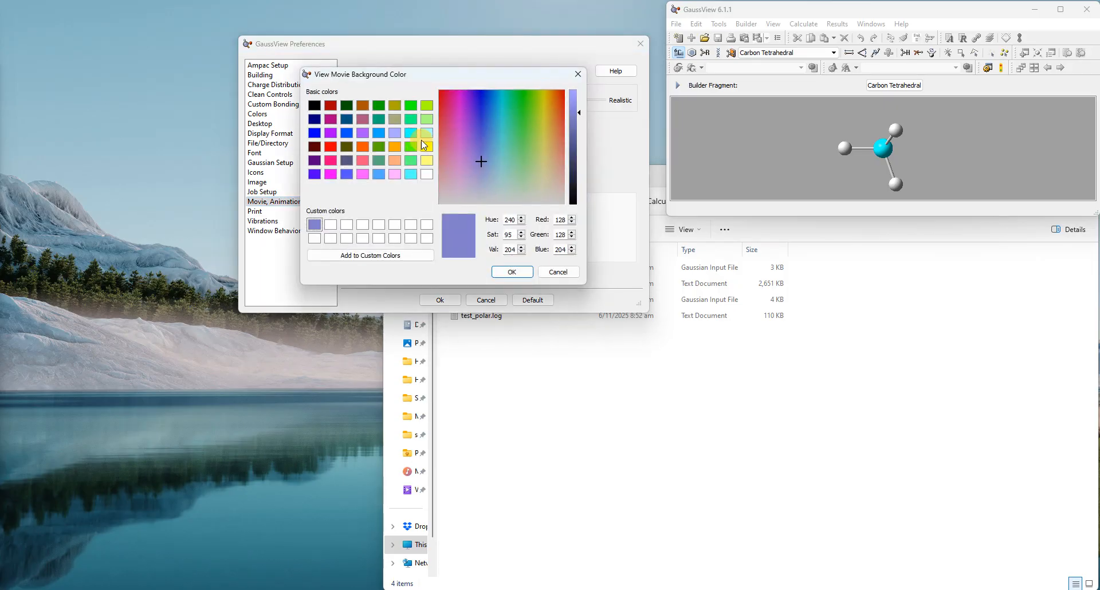
click(579, 74)
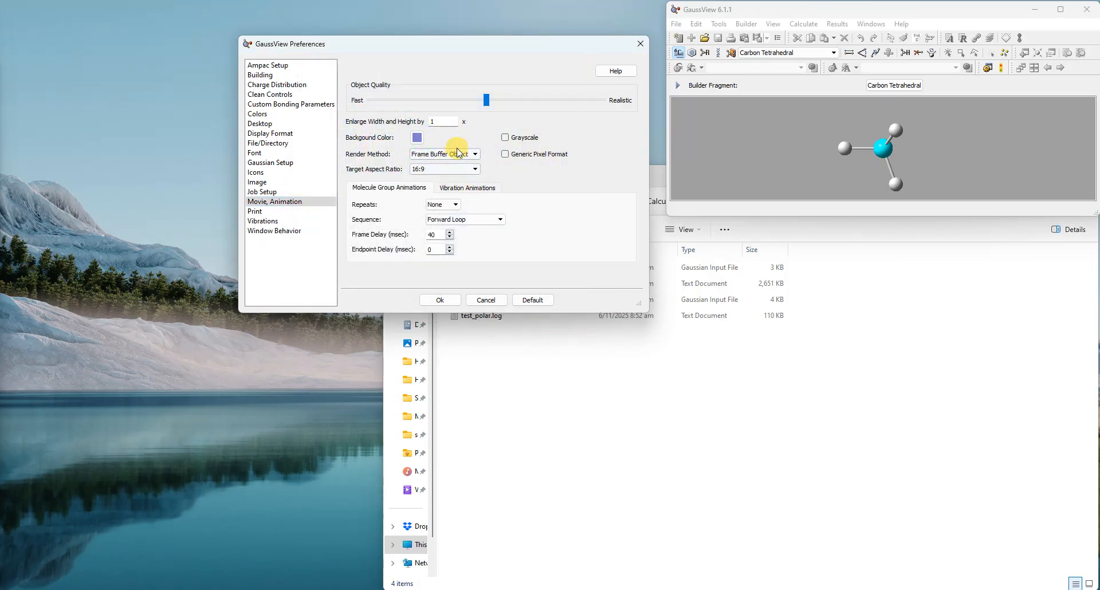
- Examine the Print, Vibrations, Window Behavior, Charge Distribution and Clean Controls preferences
click(295, 211)
click(288, 221)
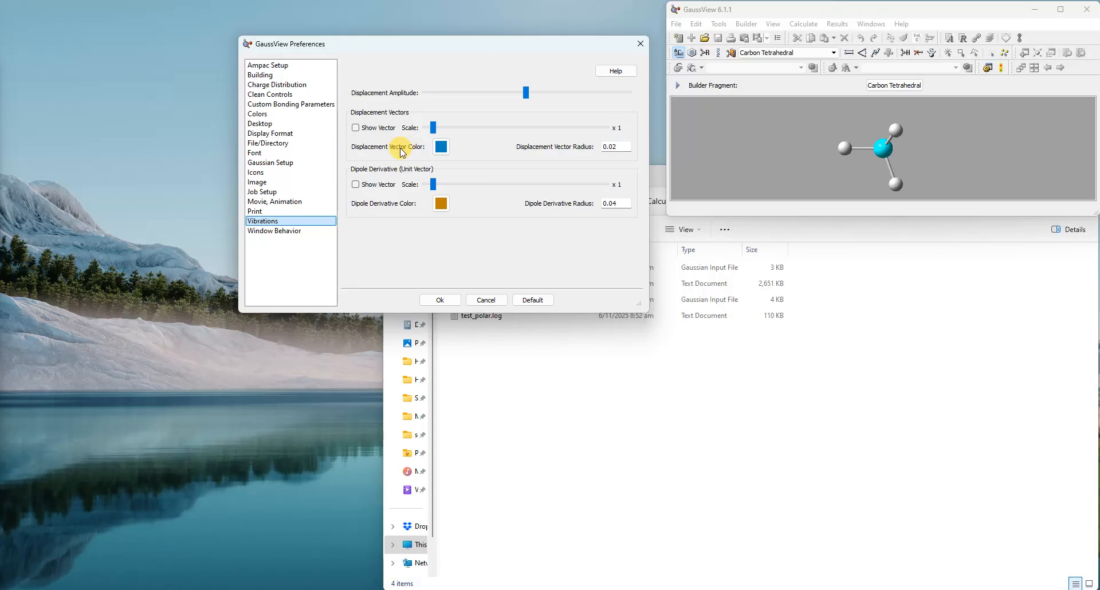
click(302, 232)
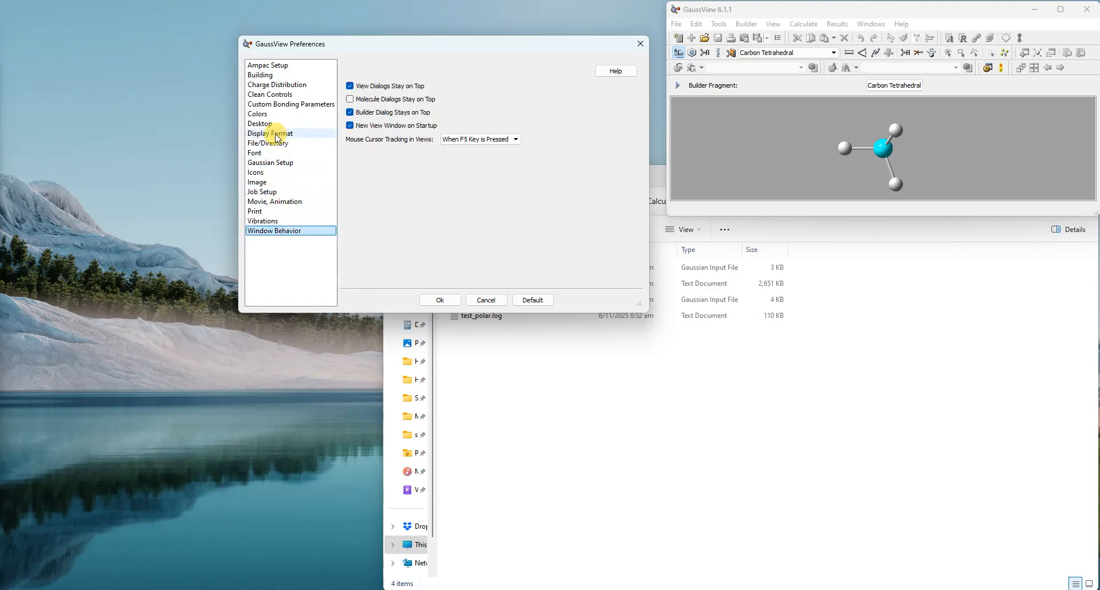
click(278, 85)
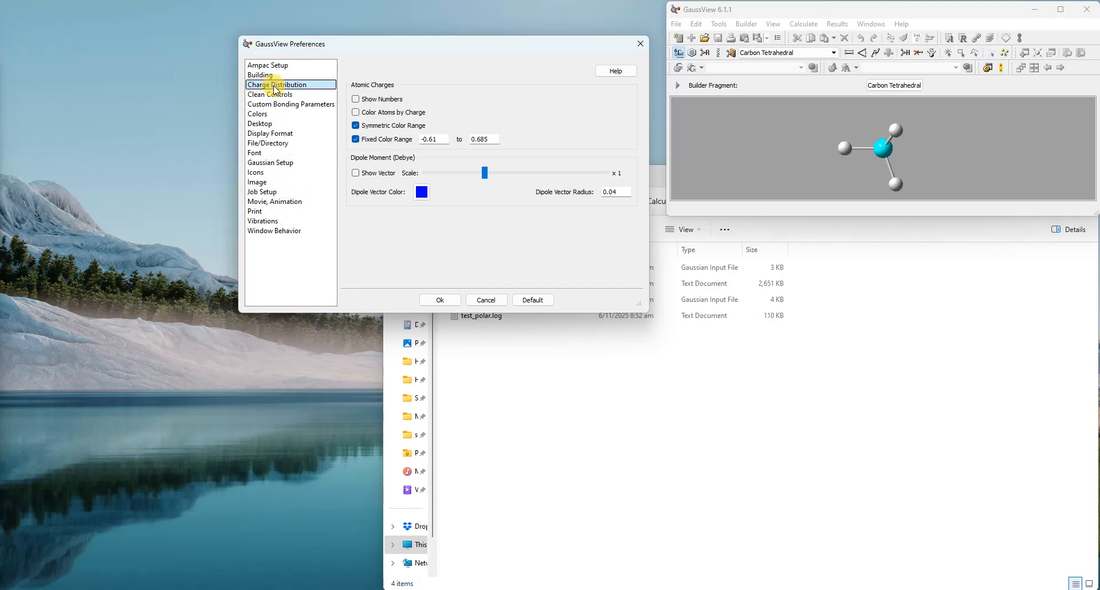
click(276, 95)
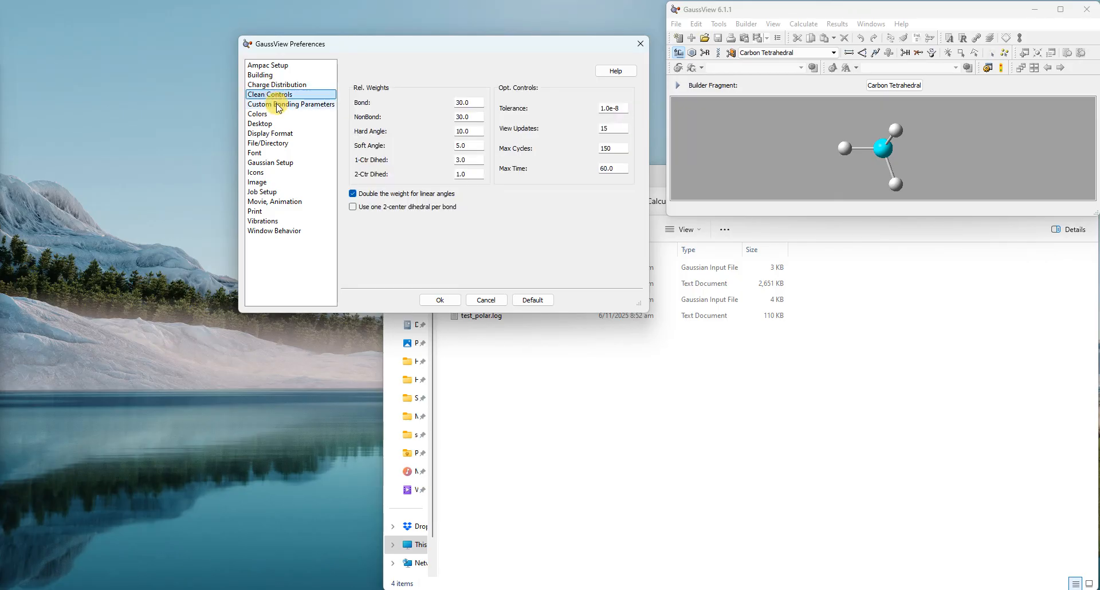
- Examine oxygen's element color options in the Colors preferences, including its scheme, color picker and RGB selector, and leave without changing them
click(272, 113)
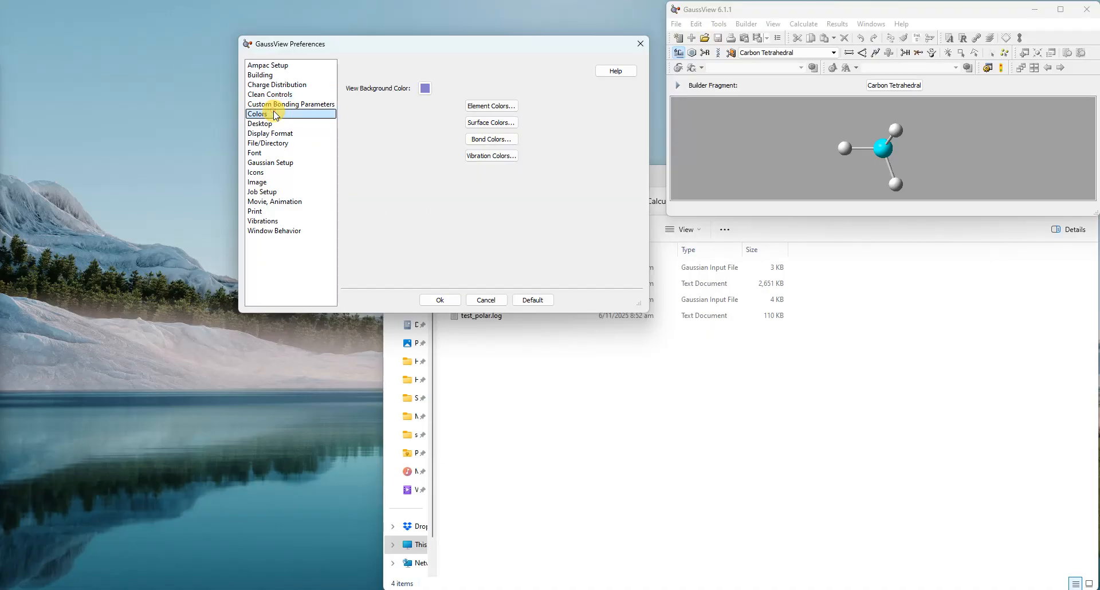
click(491, 106)
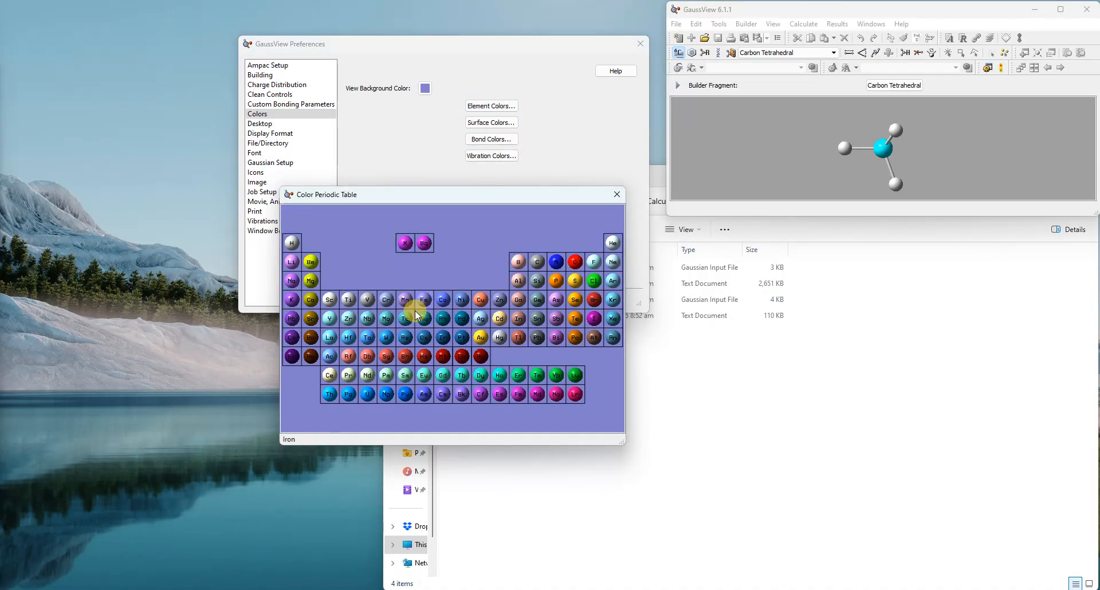
click(579, 265)
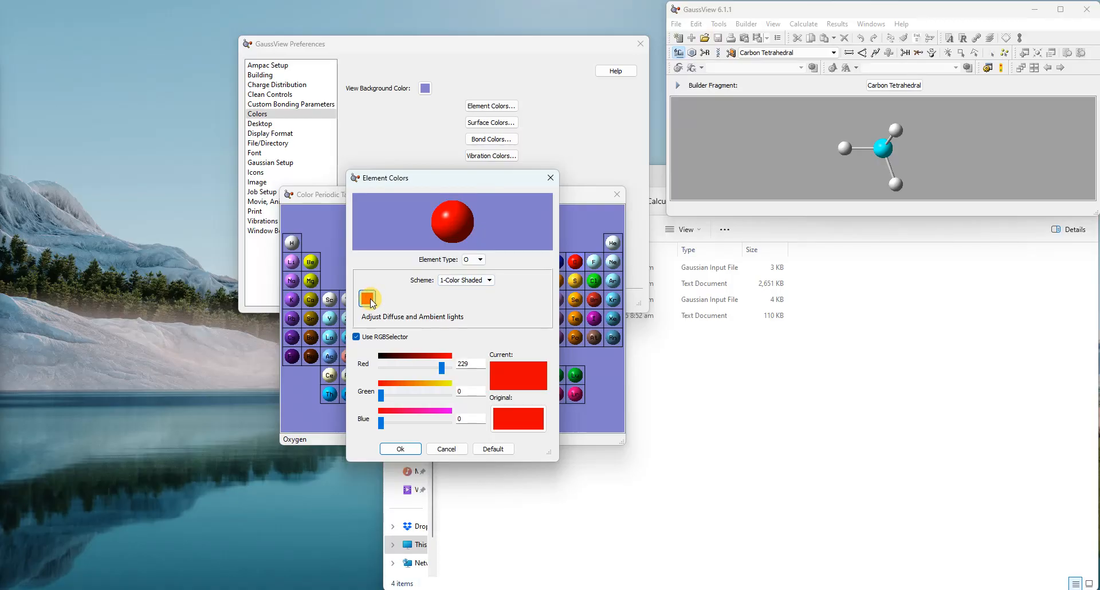
click(476, 280)
click(473, 283)
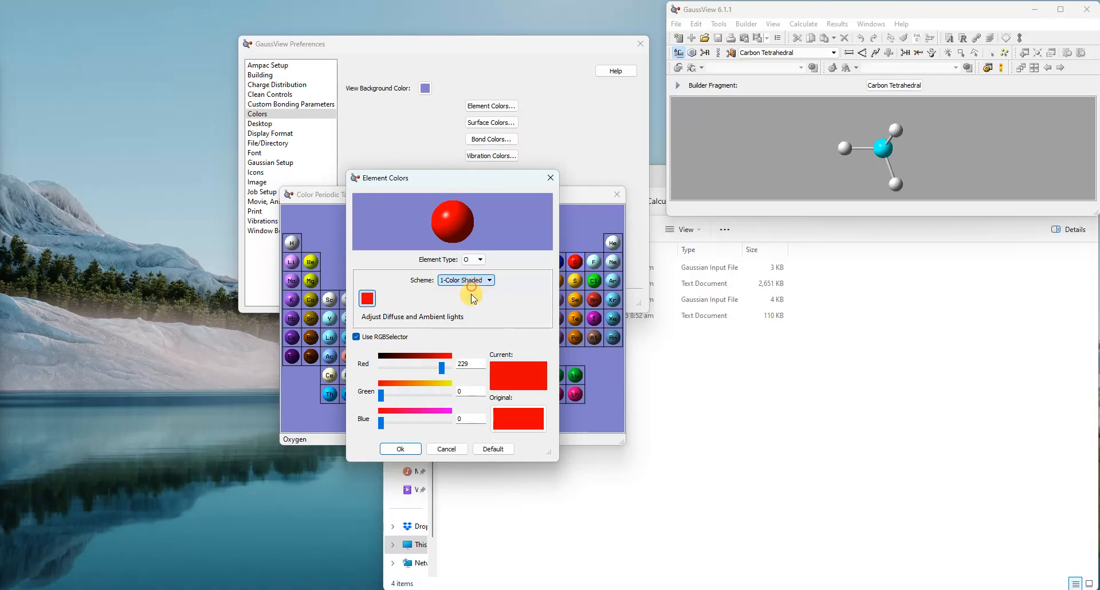
click(356, 336)
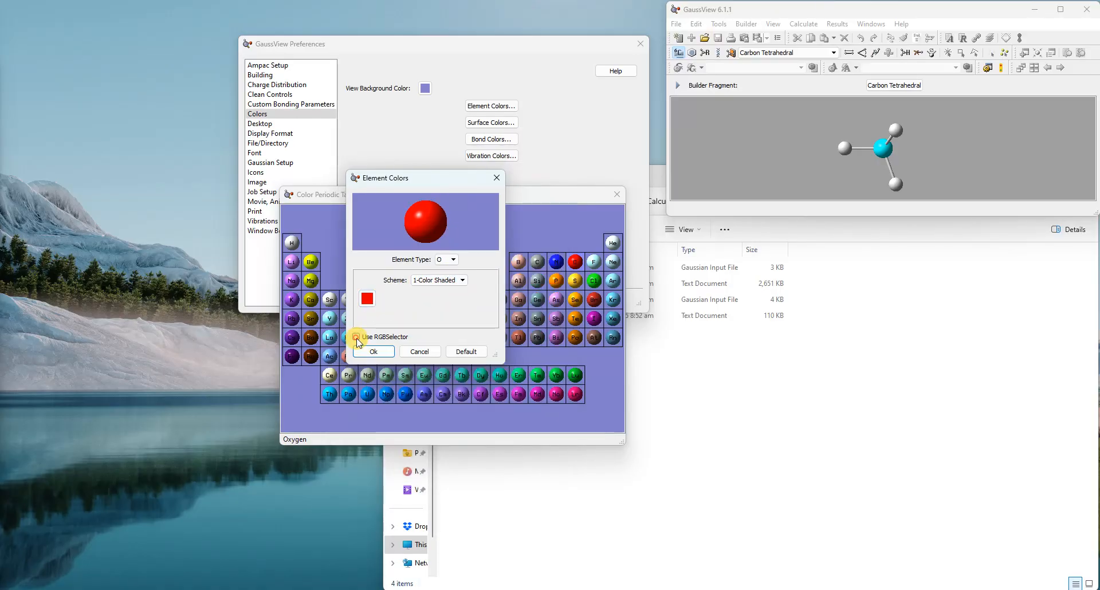
click(368, 299)
click(537, 363)
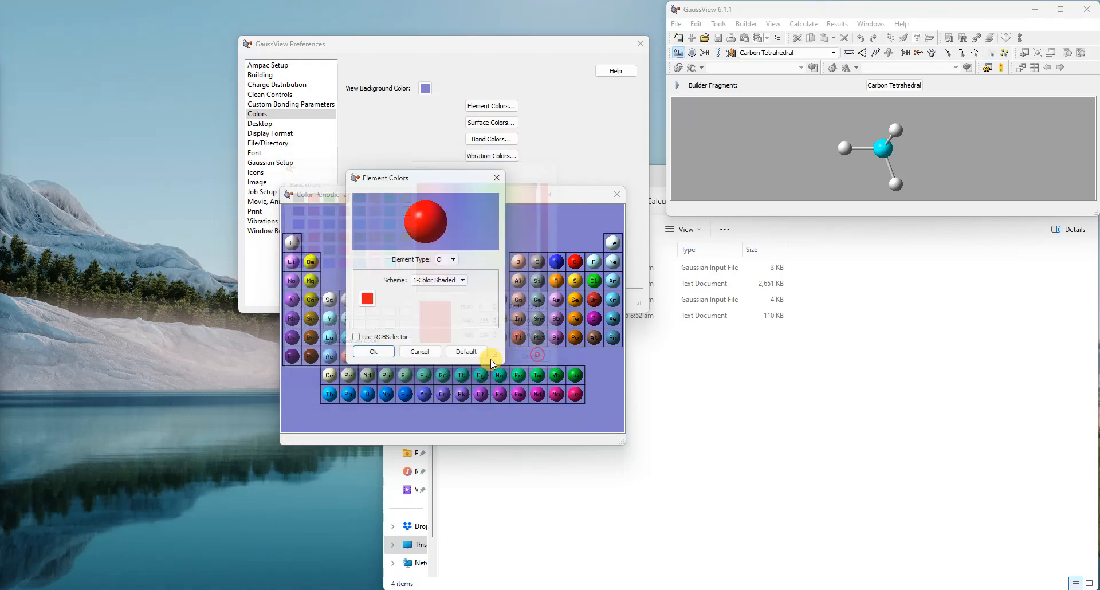
click(356, 337)
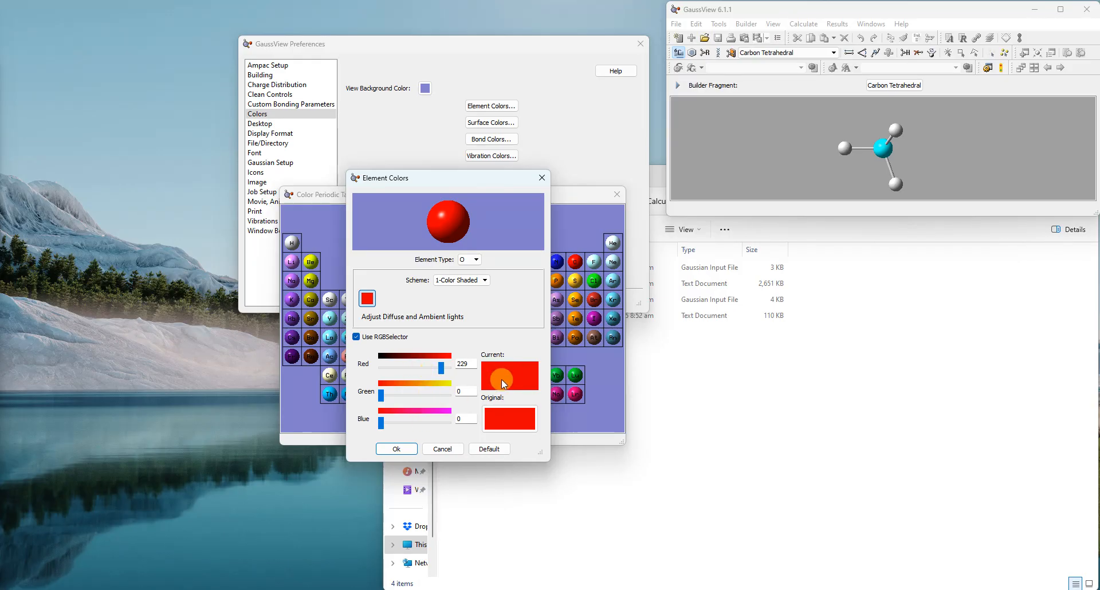
click(450, 449)
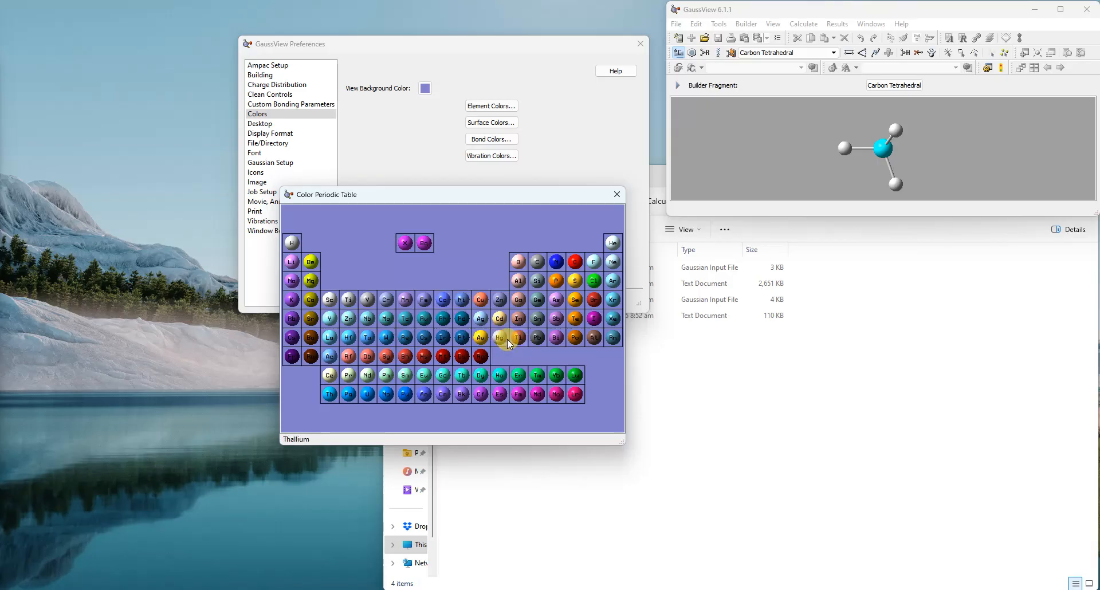
click(614, 196)
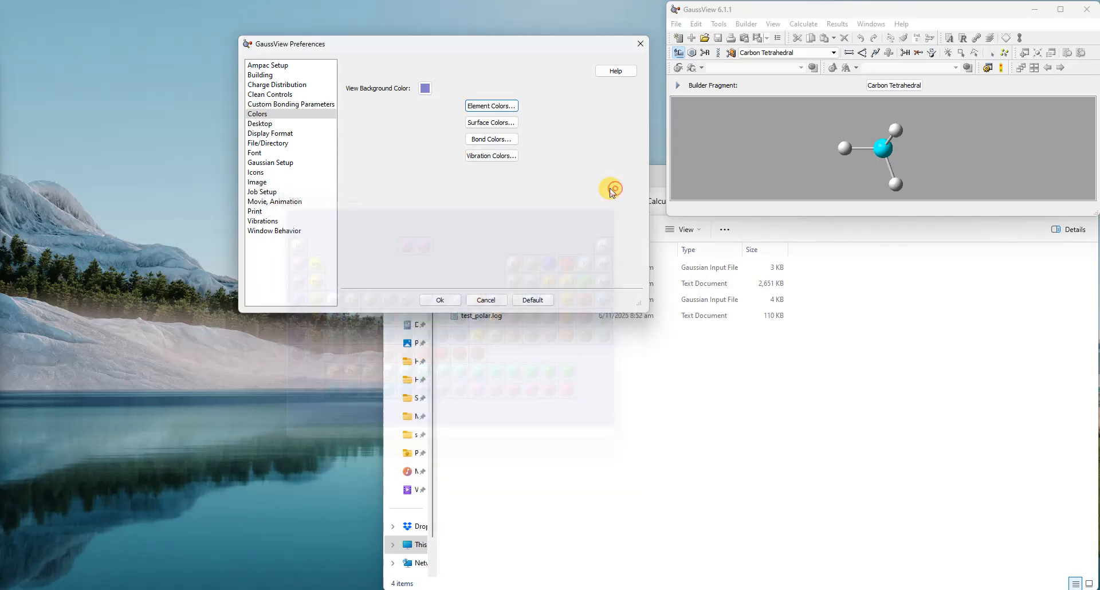
- Examine the surface, bond and vibration color settings, including the available surface types, and return to the Colors preferences
click(504, 125)
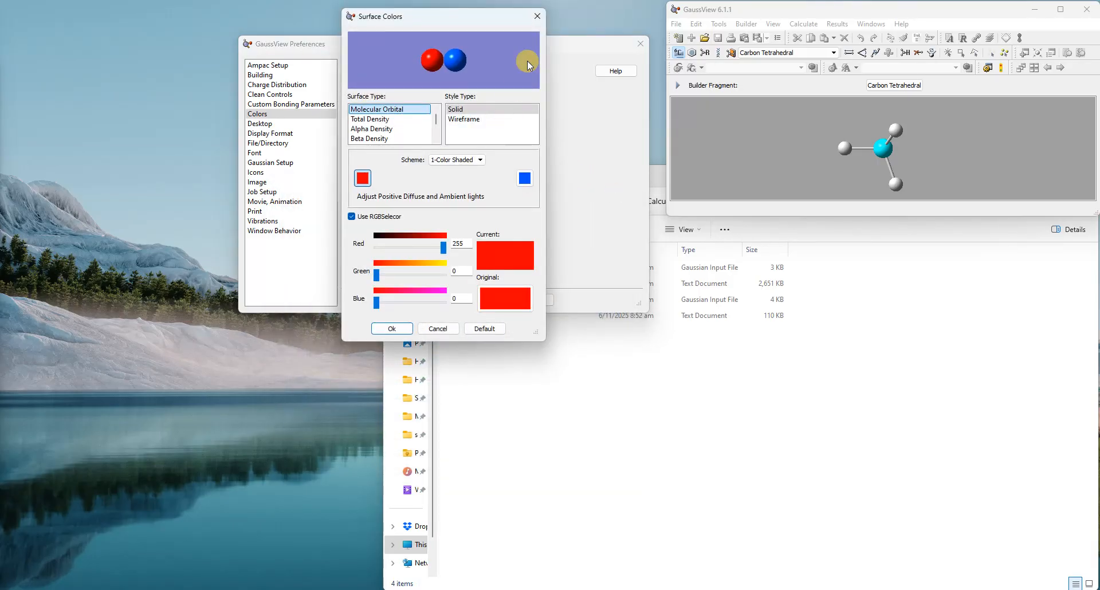
scroll(415, 121, down, 3)
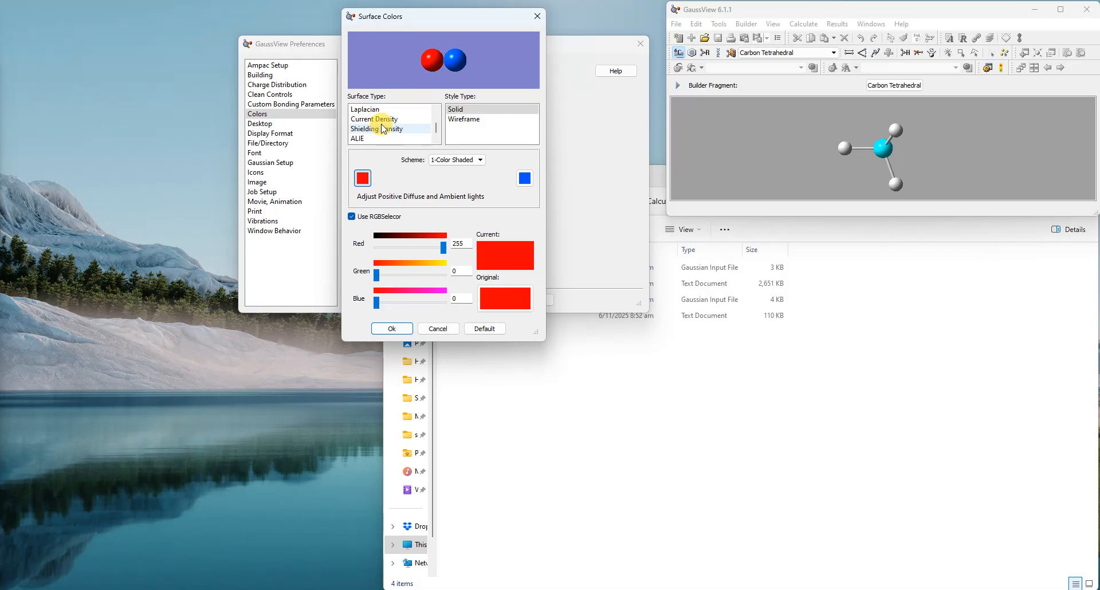
click(537, 16)
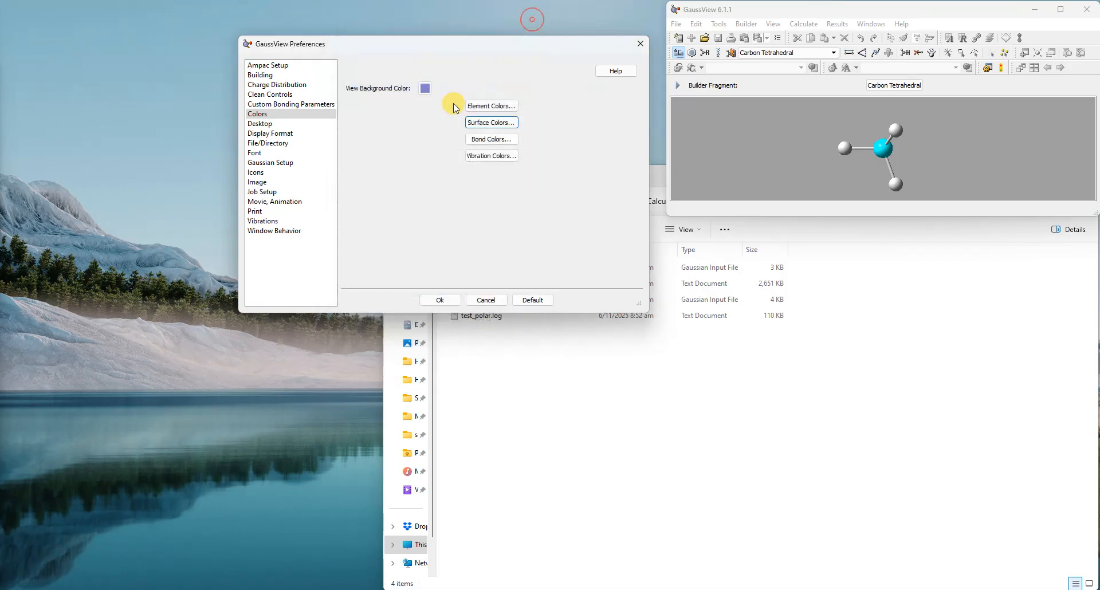
click(485, 140)
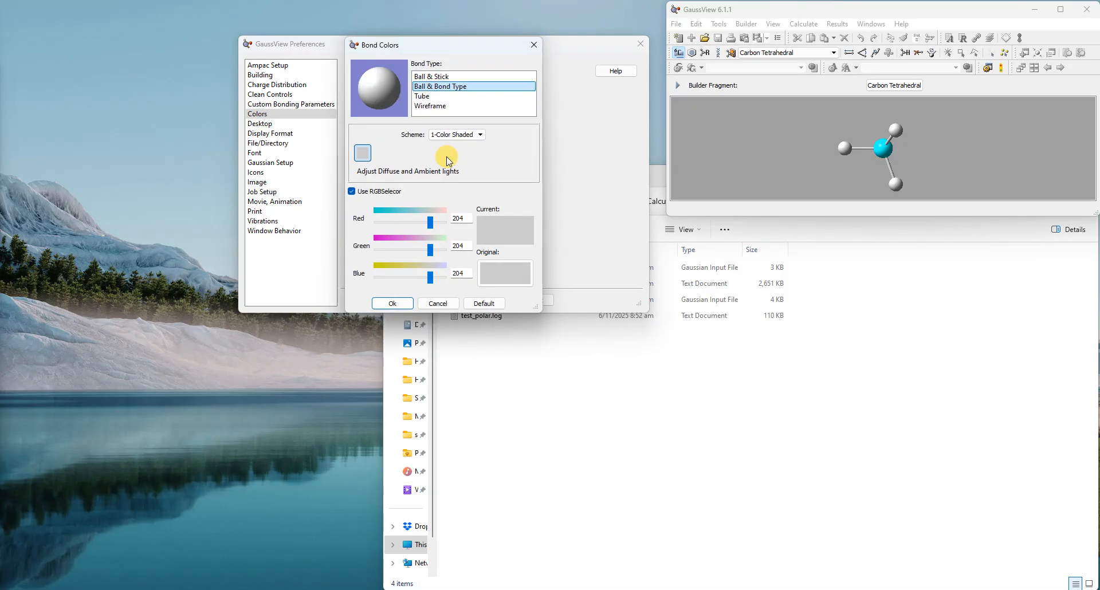
click(535, 45)
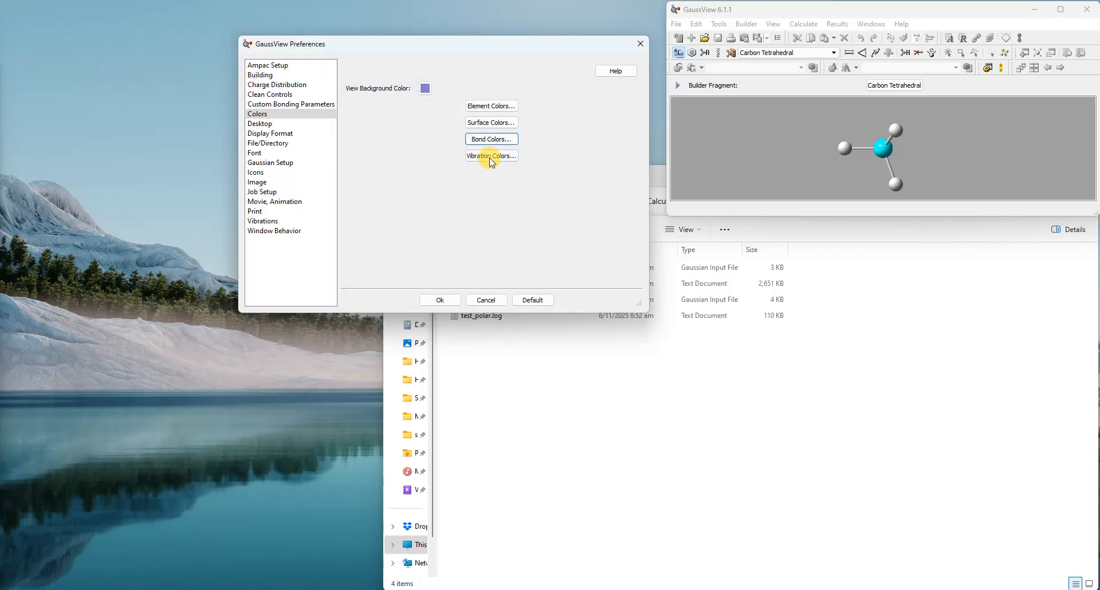
click(489, 157)
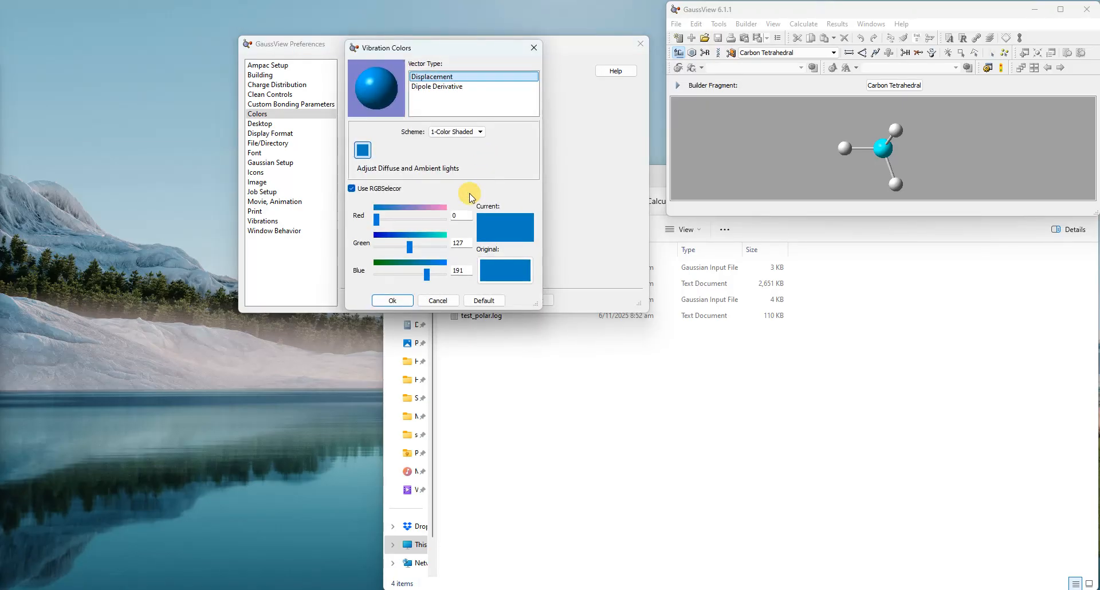
click(436, 300)
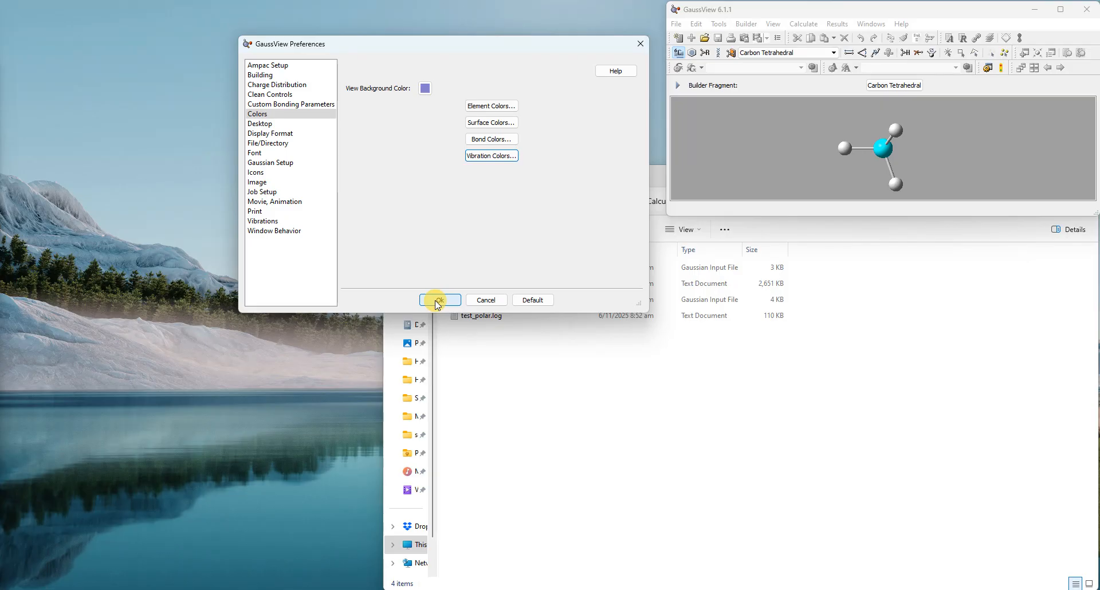